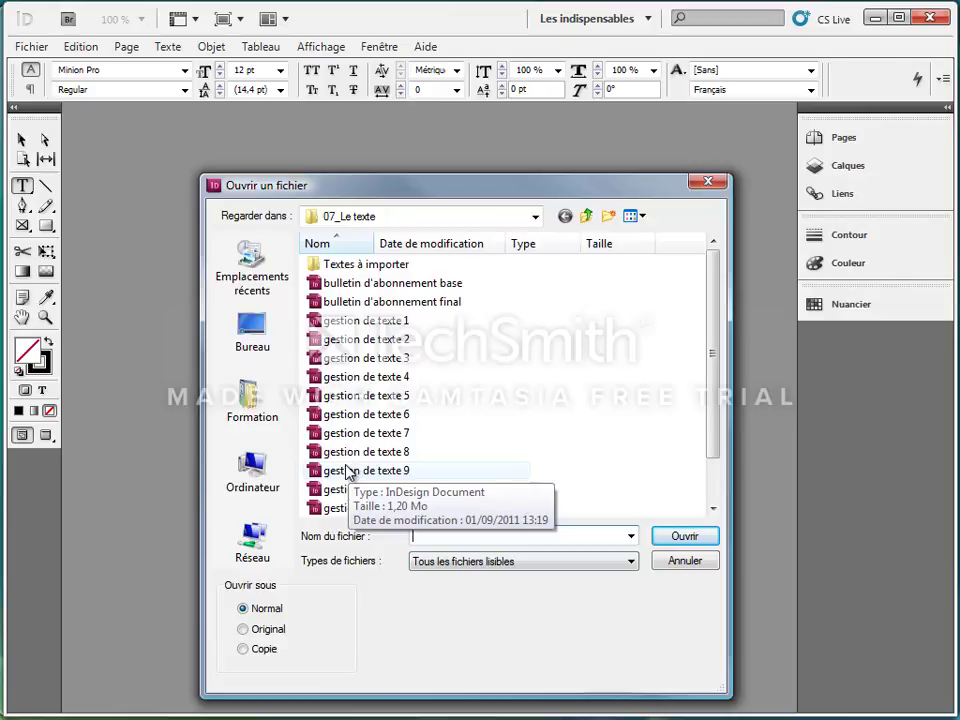
# Step: Open the document gestion de texte 9 and go to the spread titled La Fondation de l'Urbs
pyautogui.doubleClick(347, 473)
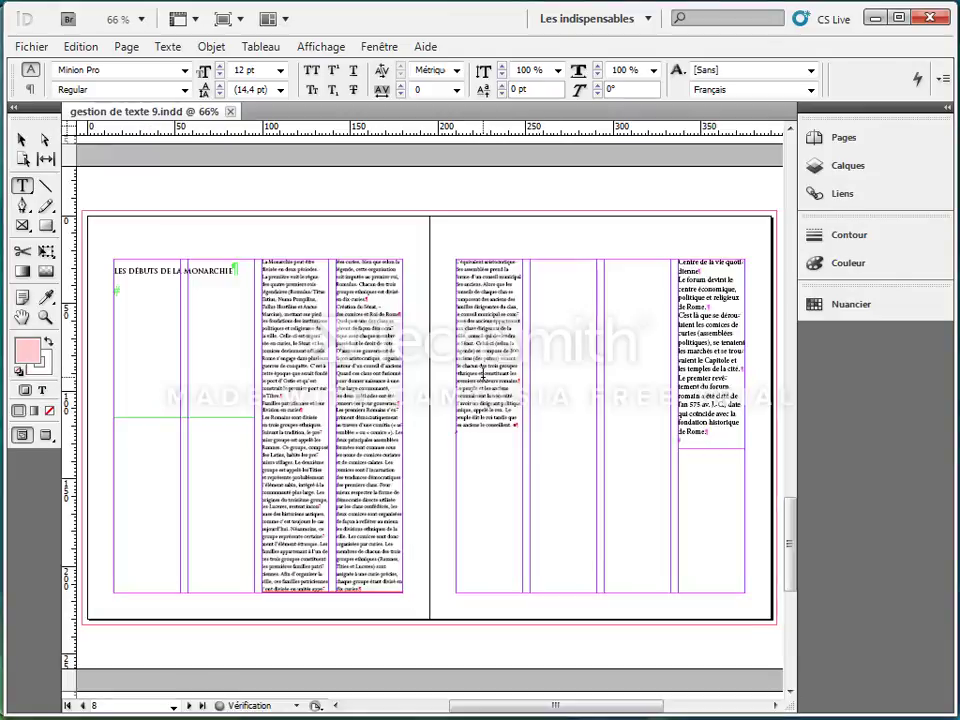
pyautogui.scroll(10, 483, 376)
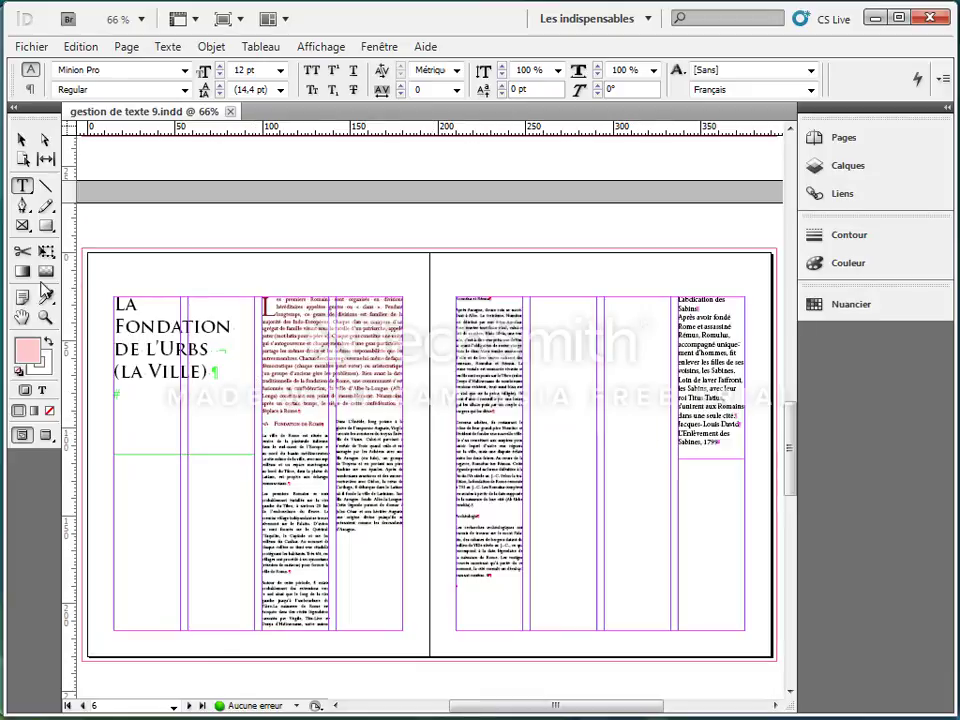
# Step: Underline the start of the first paragraph under Fondation de Rome, up to "Le site même de la ville,"
pyautogui.click(44, 318)
pyautogui.moveTo(245, 405); pyautogui.dragTo(420, 591)
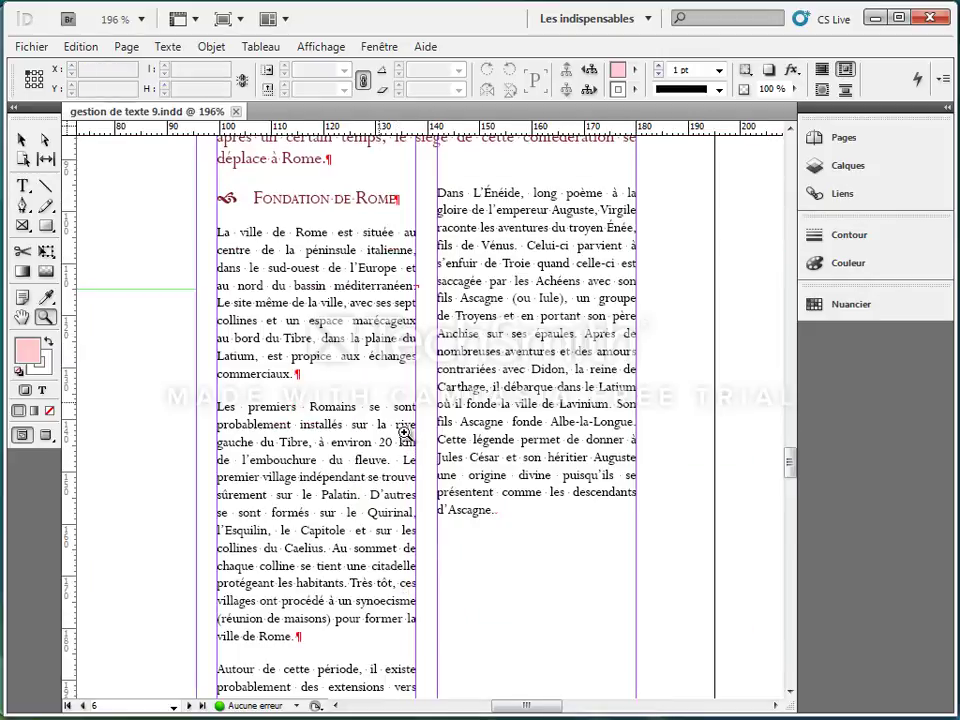
pyautogui.click(22, 185)
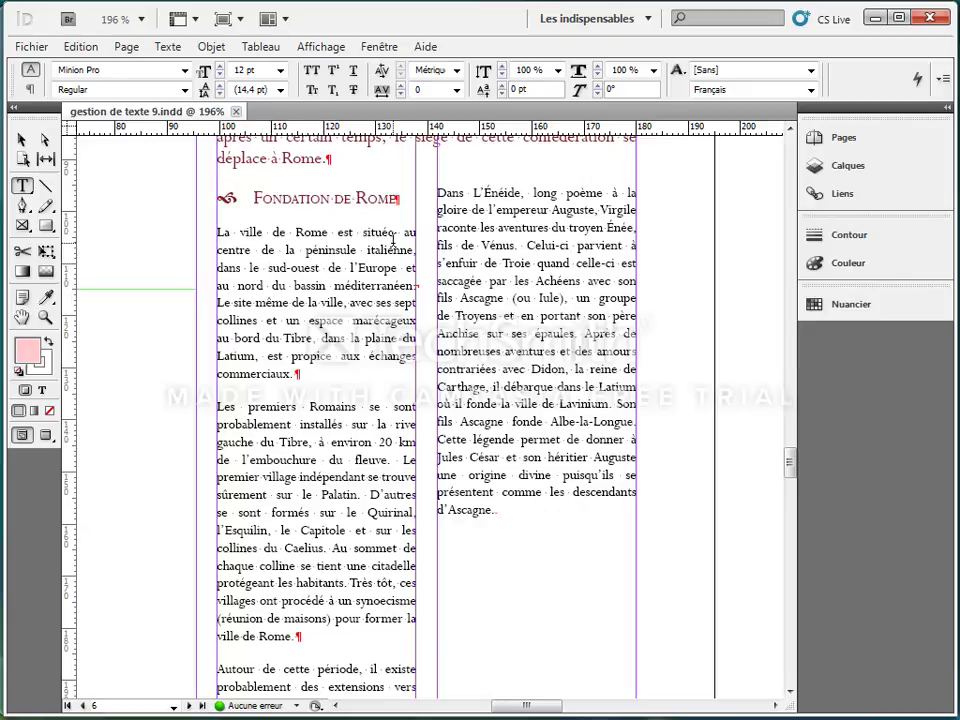
pyautogui.moveTo(217, 231); pyautogui.dragTo(347, 305)
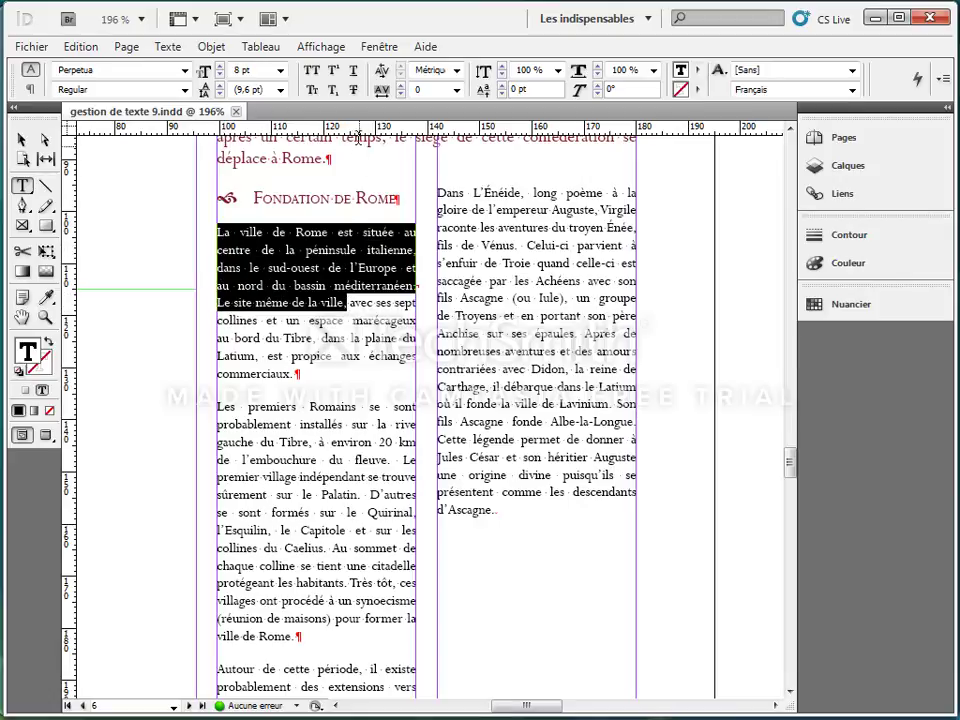
pyautogui.click(353, 71)
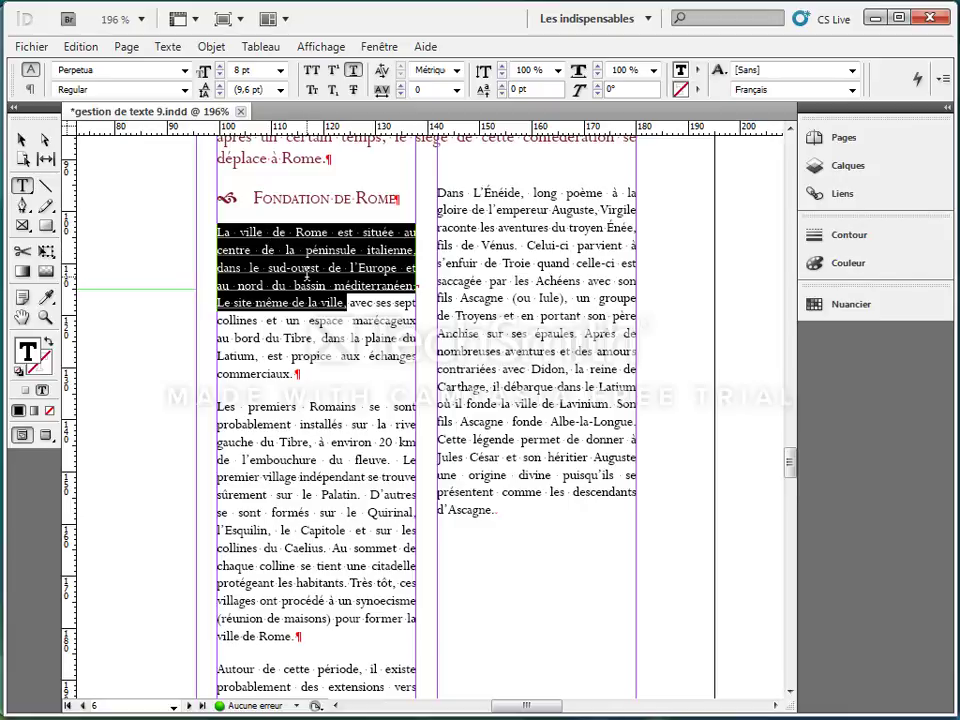
# Step: Try a 1 pt weight in the underline options of the selected text, cancel it and remove the underline
pyautogui.click(943, 85)
pyautogui.click(630, 141)
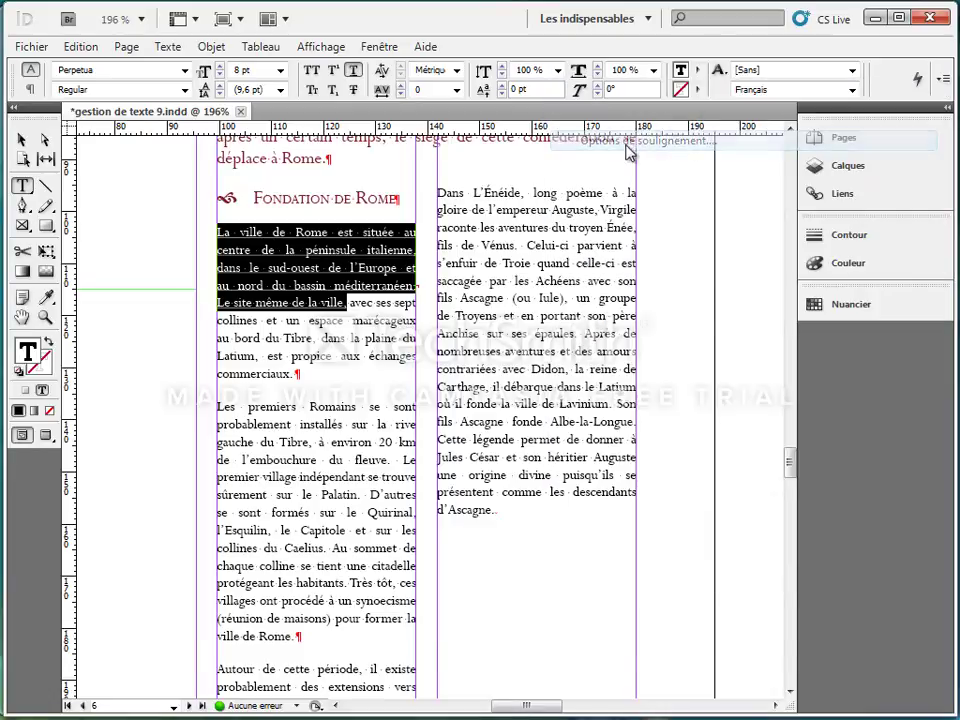
pyautogui.moveTo(531, 408); pyautogui.dragTo(554, 327)
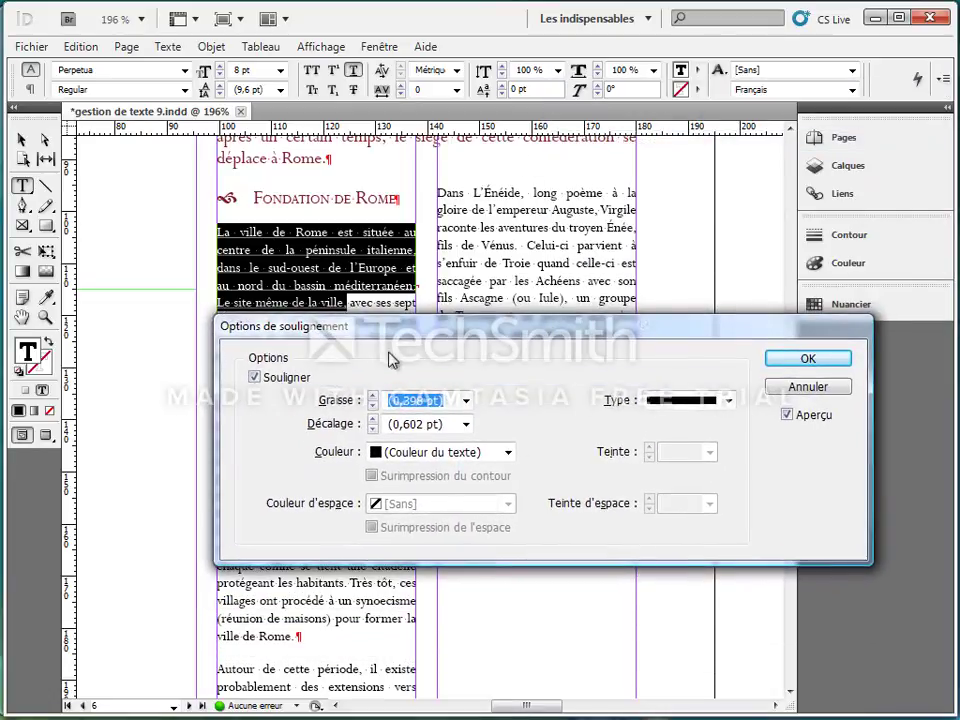
pyautogui.click(375, 396)
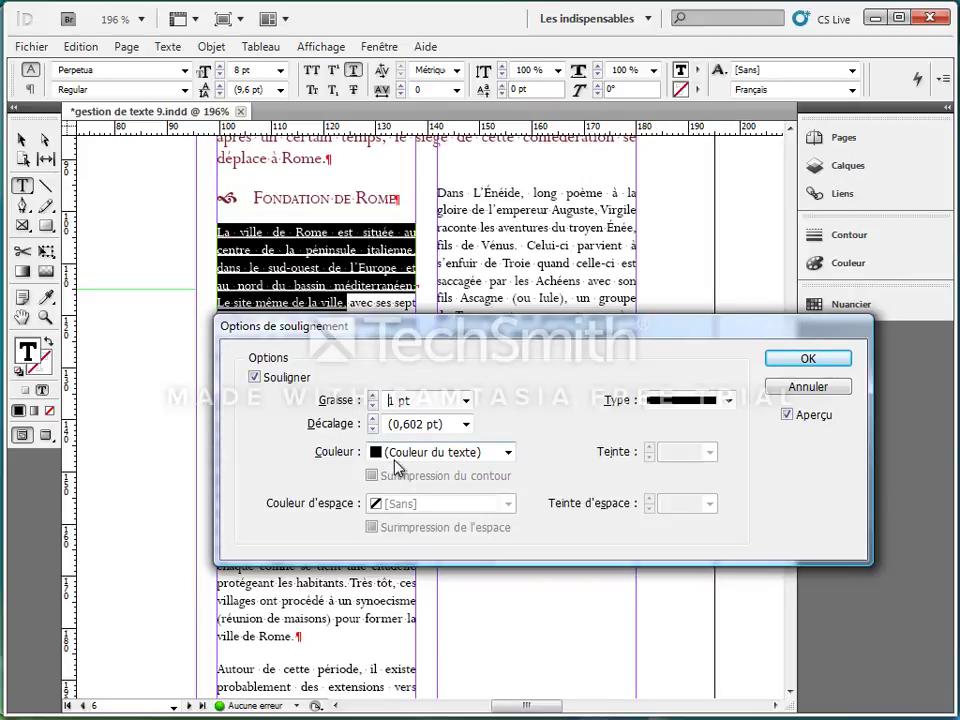
pyautogui.click(800, 388)
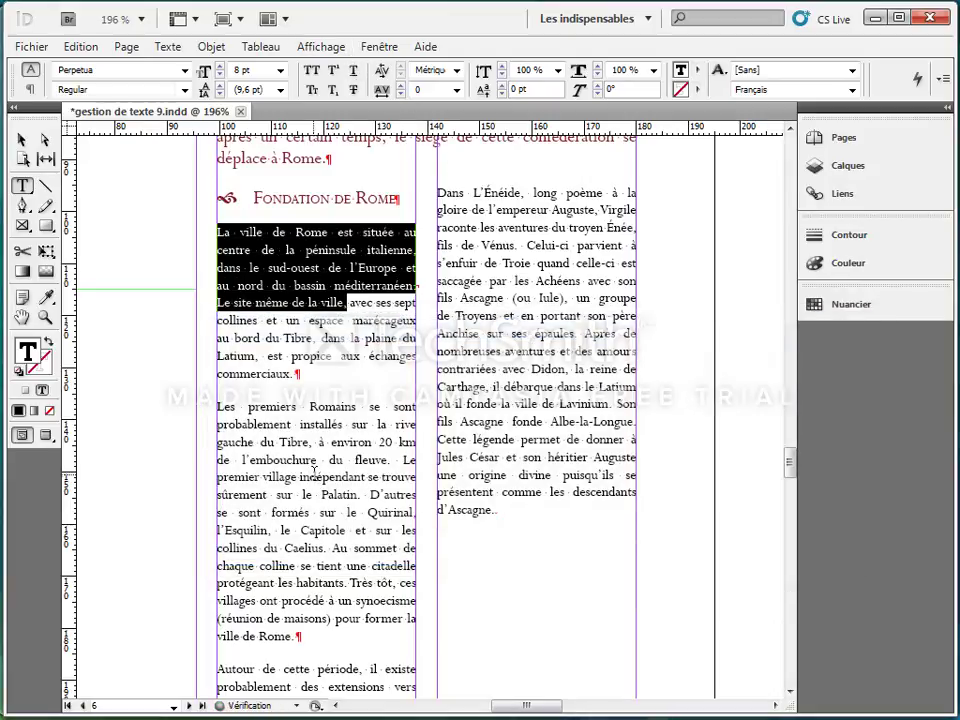
pyautogui.click(260, 259)
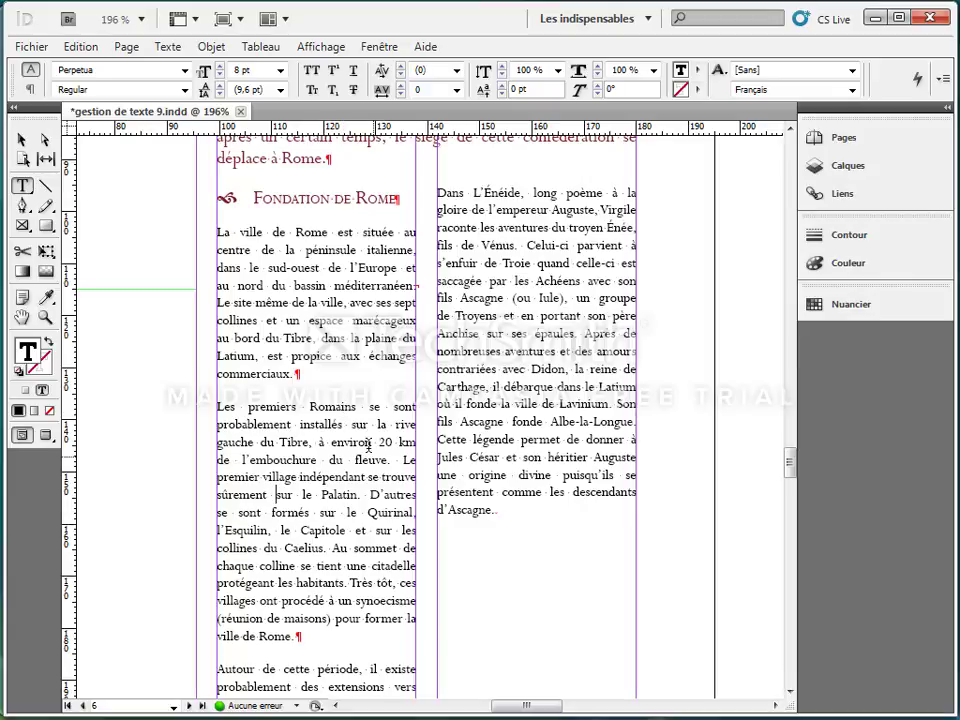
# Step: Enable a 2 pt paragraph rule below the paragraph beginning "Les premiers Romains"
pyautogui.click(278, 495)
pyautogui.moveTo(218, 406); pyautogui.dragTo(325, 628)
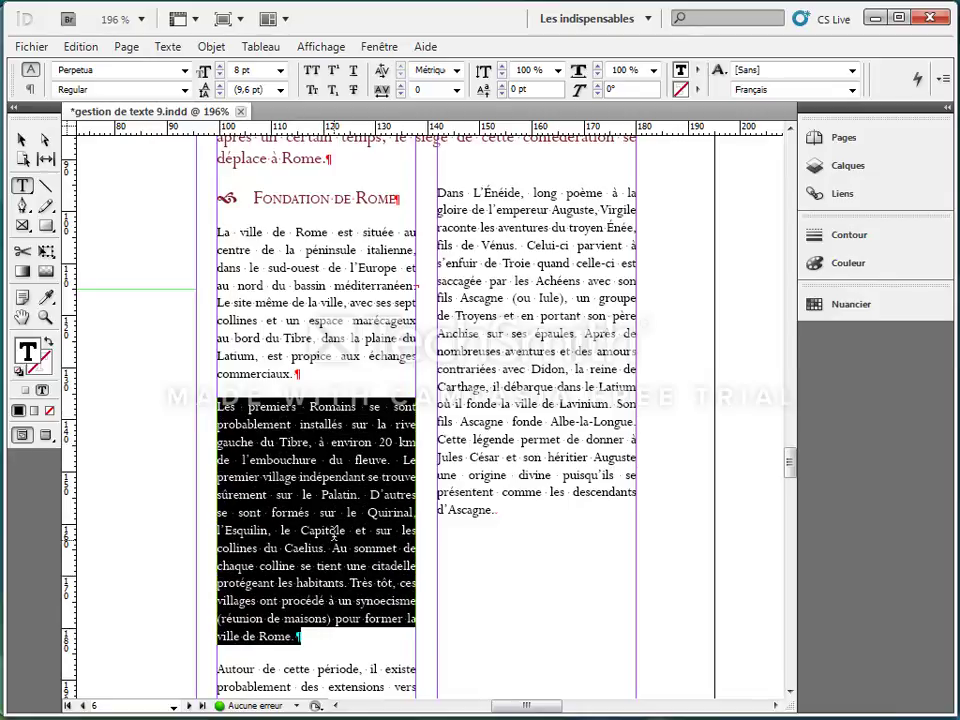
pyautogui.click(322, 478)
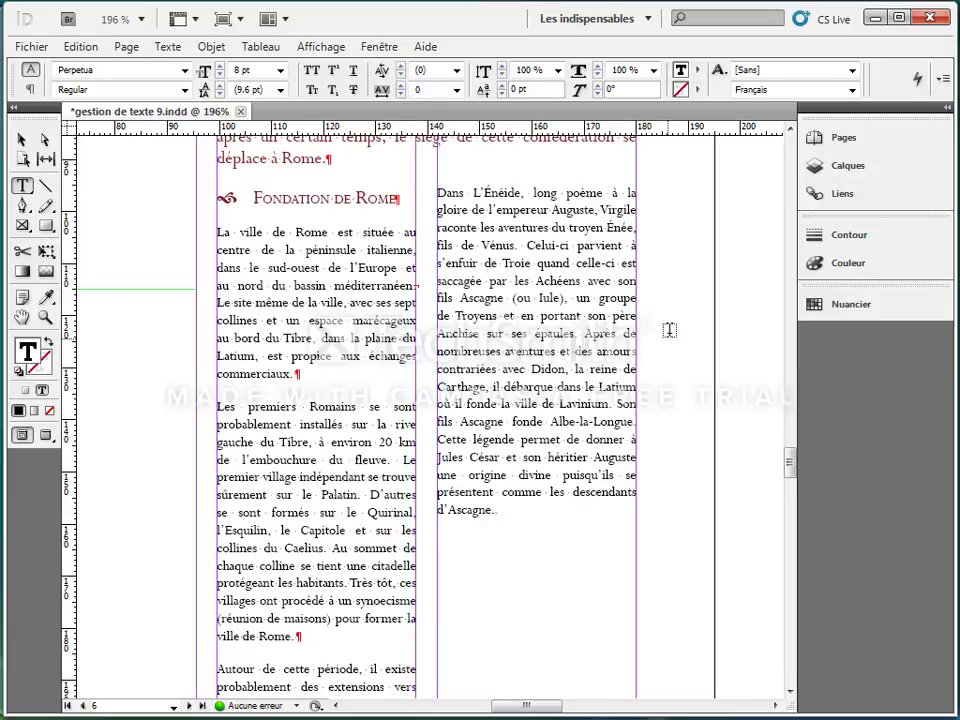
pyautogui.click(942, 82)
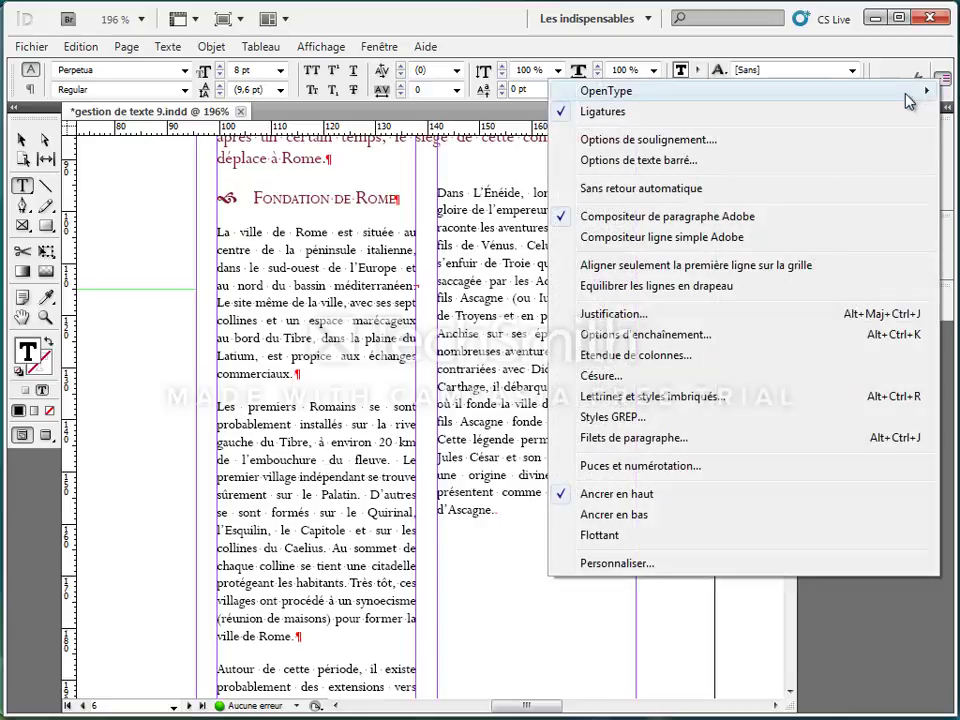
pyautogui.click(612, 448)
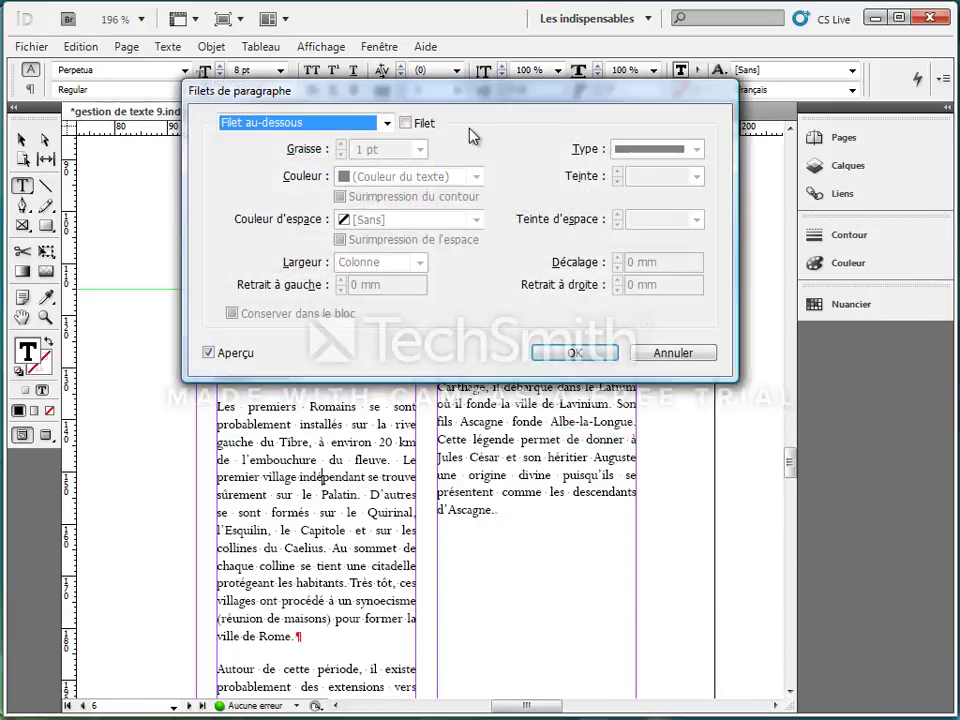
pyautogui.moveTo(489, 101); pyautogui.dragTo(602, 152)
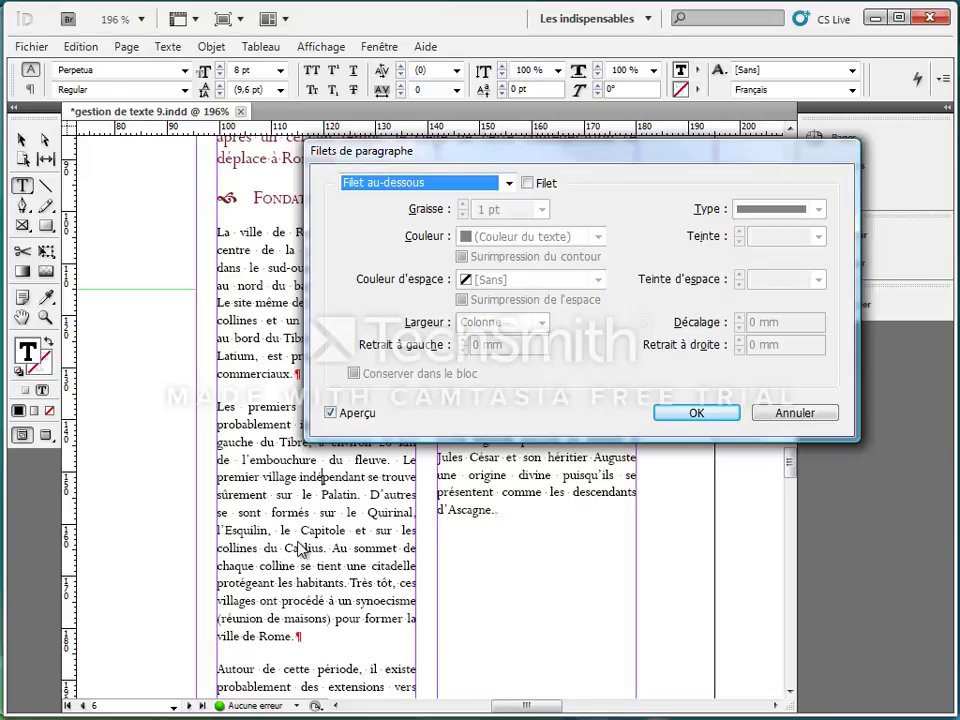
pyautogui.click(509, 183)
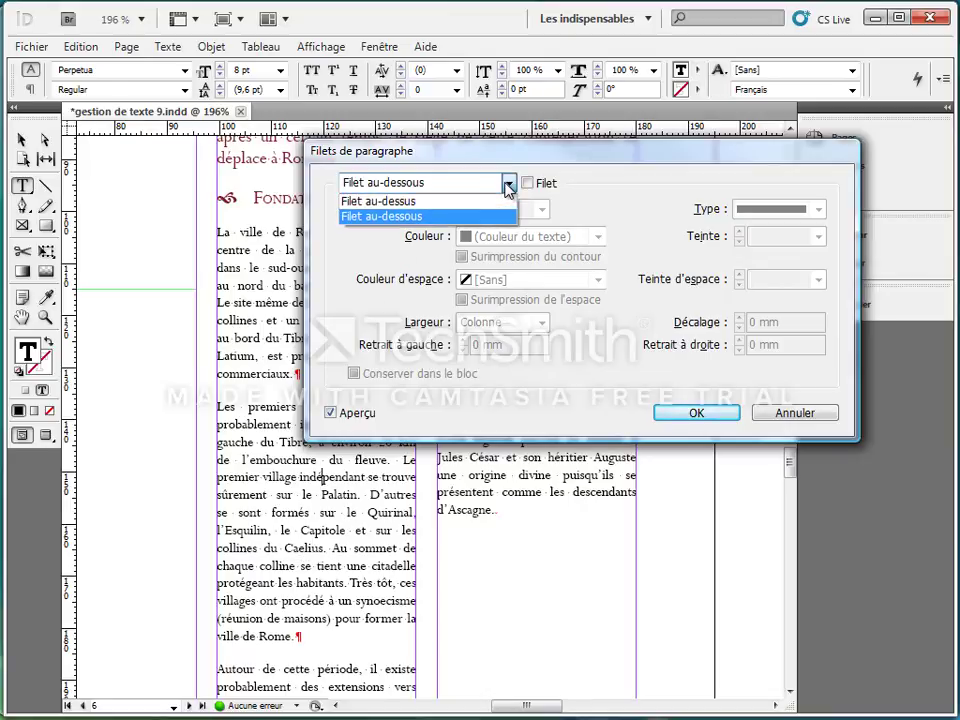
pyautogui.click(443, 218)
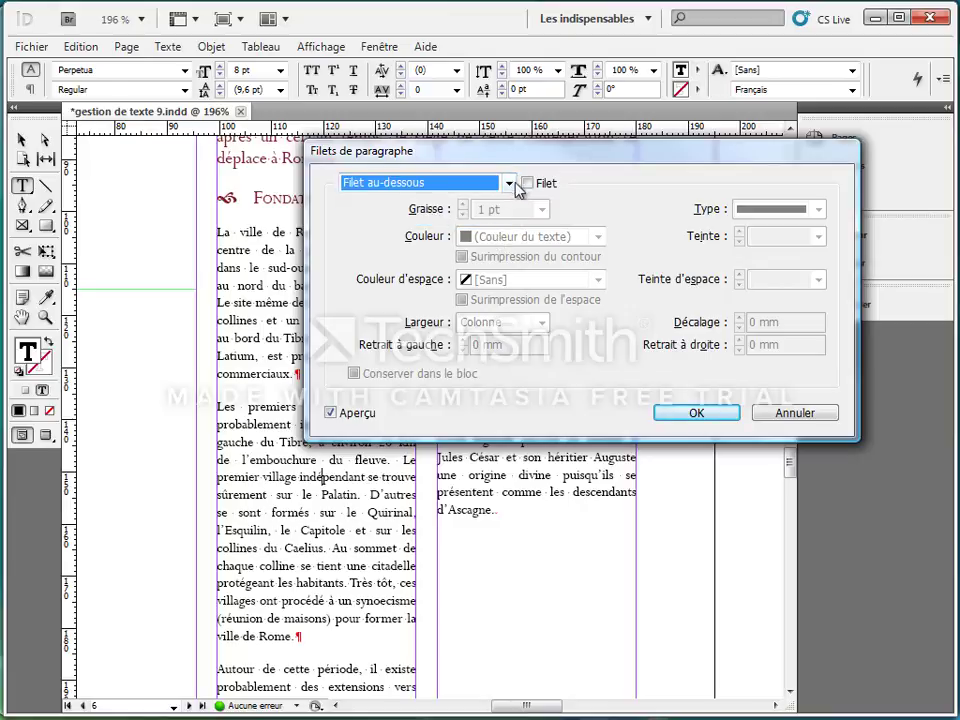
pyautogui.click(506, 185)
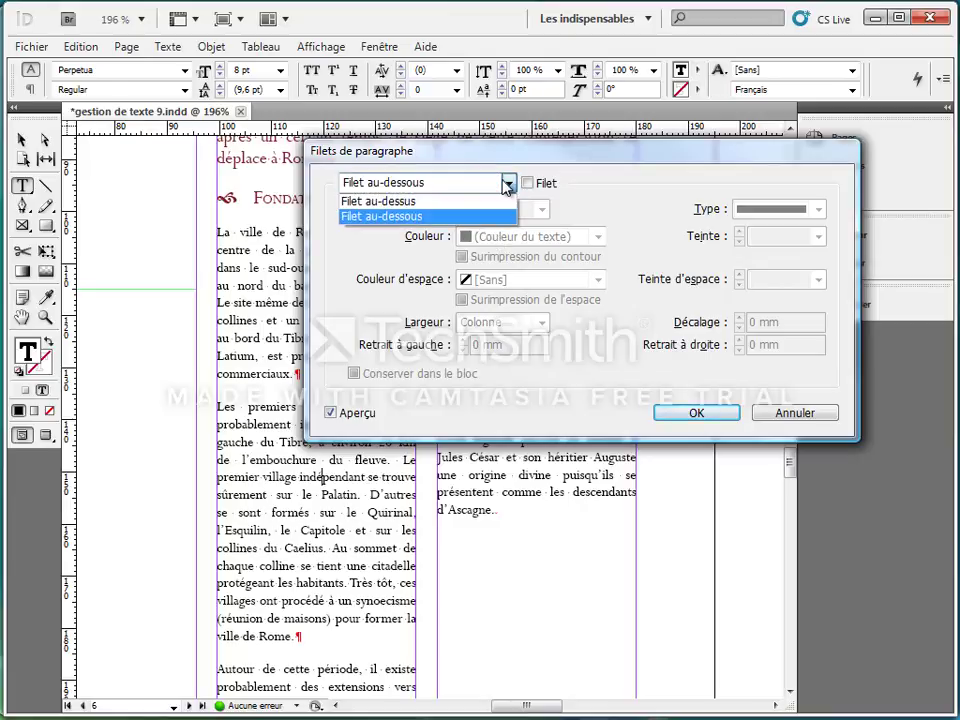
pyautogui.click(422, 218)
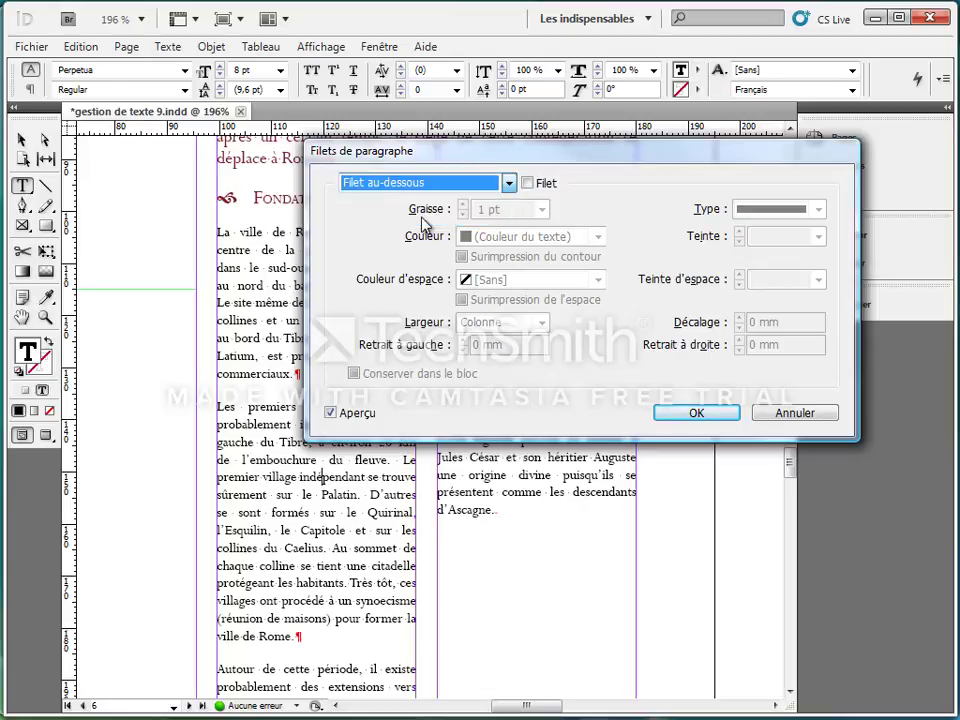
pyautogui.click(528, 184)
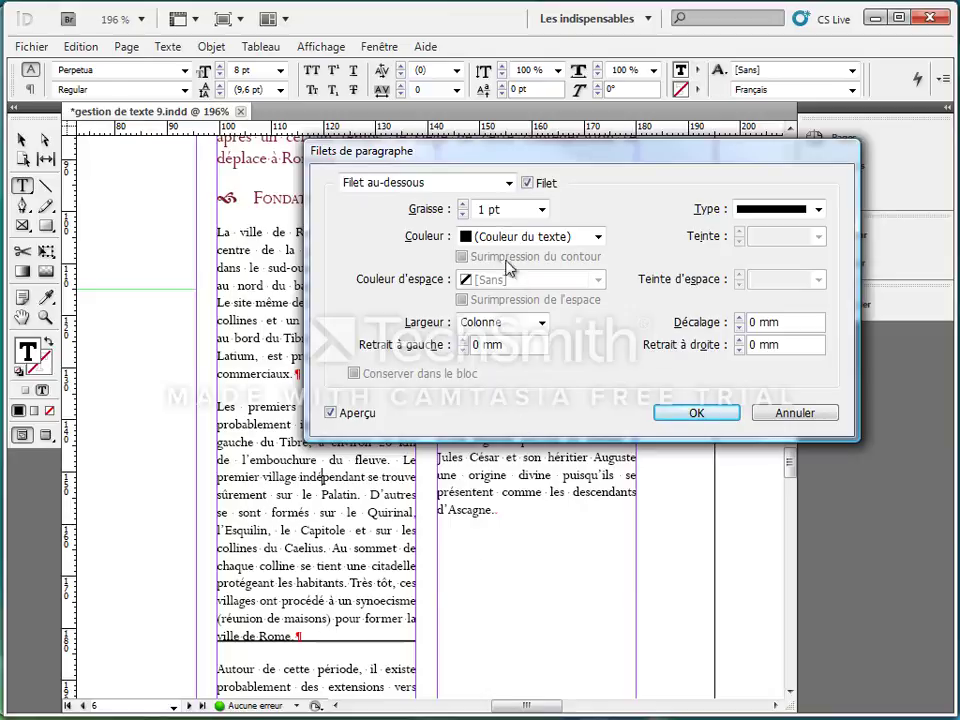
pyautogui.click(462, 205)
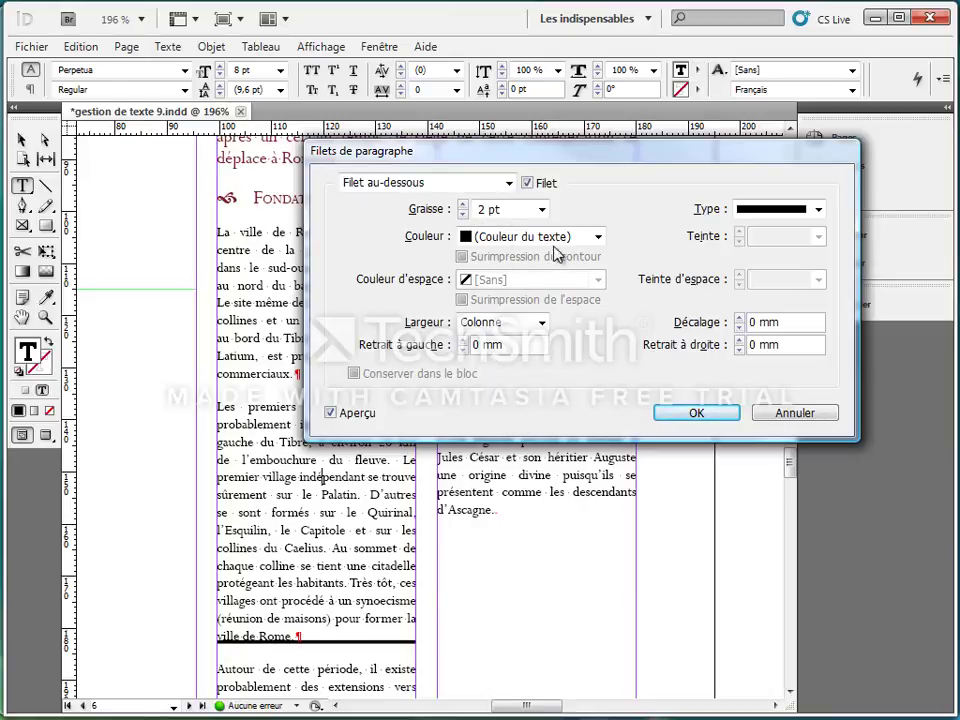
# Step: Review the rule's colour and line-type options, and try the Texte width before cancelling the paragraph rule
pyautogui.click(597, 239)
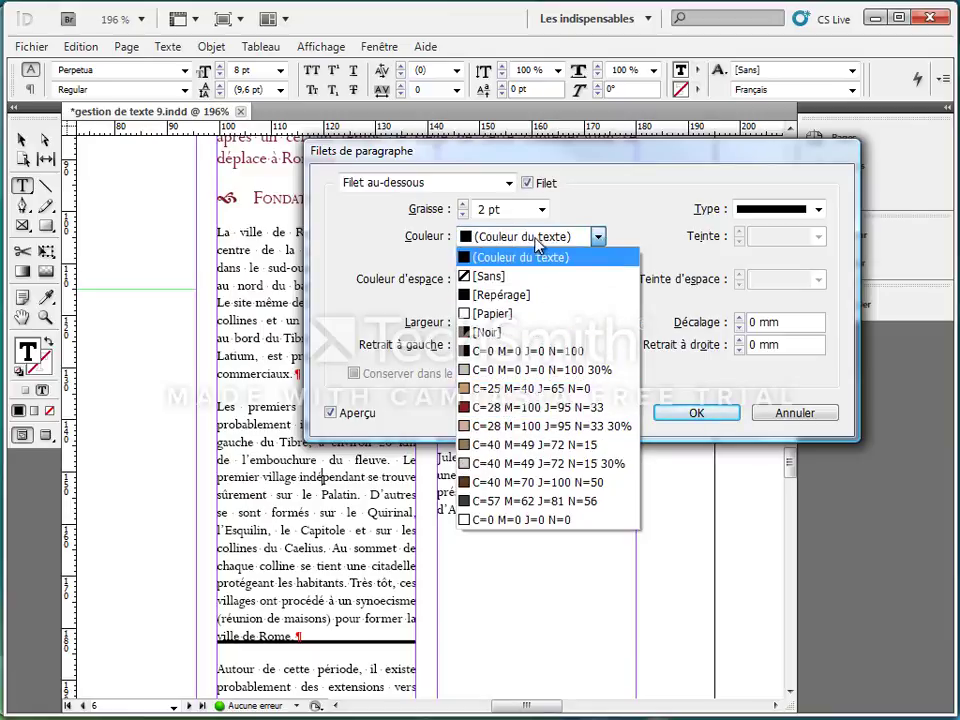
pyautogui.click(598, 237)
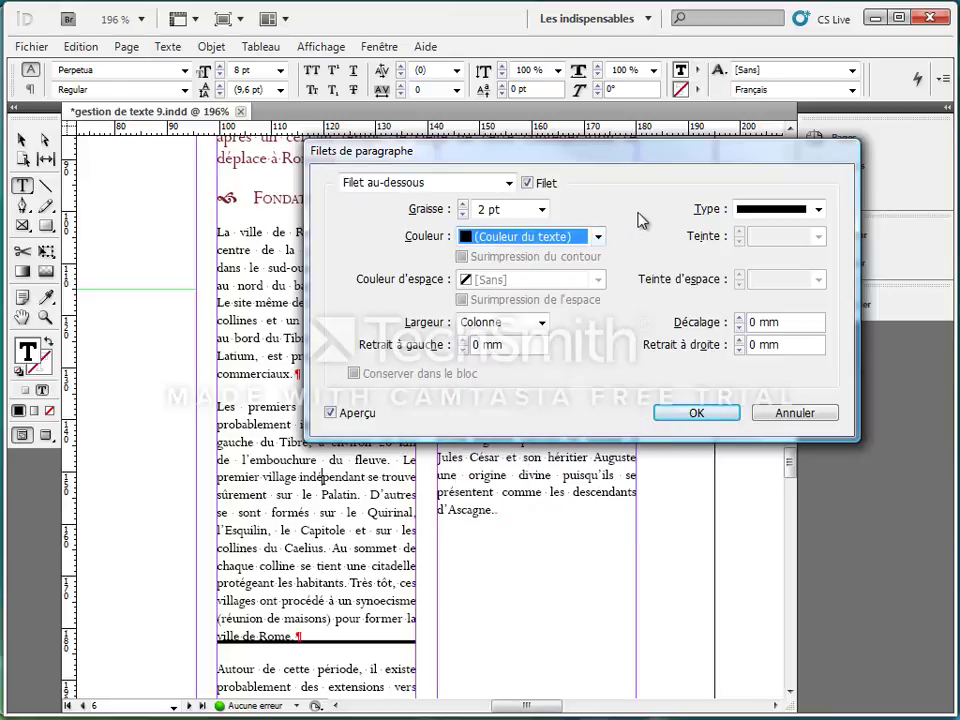
pyautogui.click(819, 210)
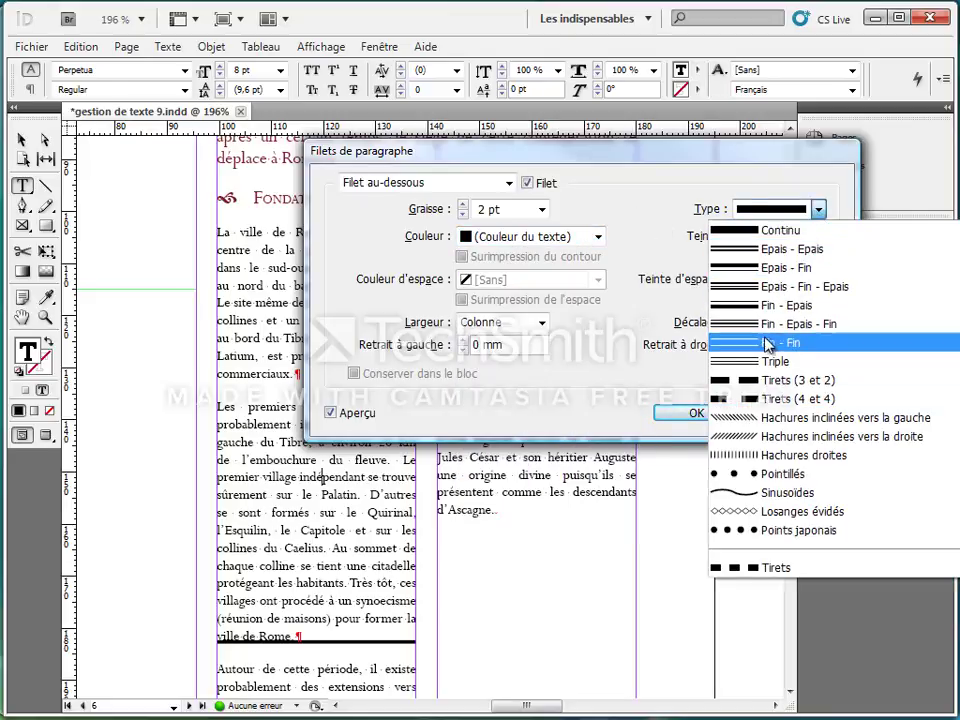
pyautogui.click(617, 221)
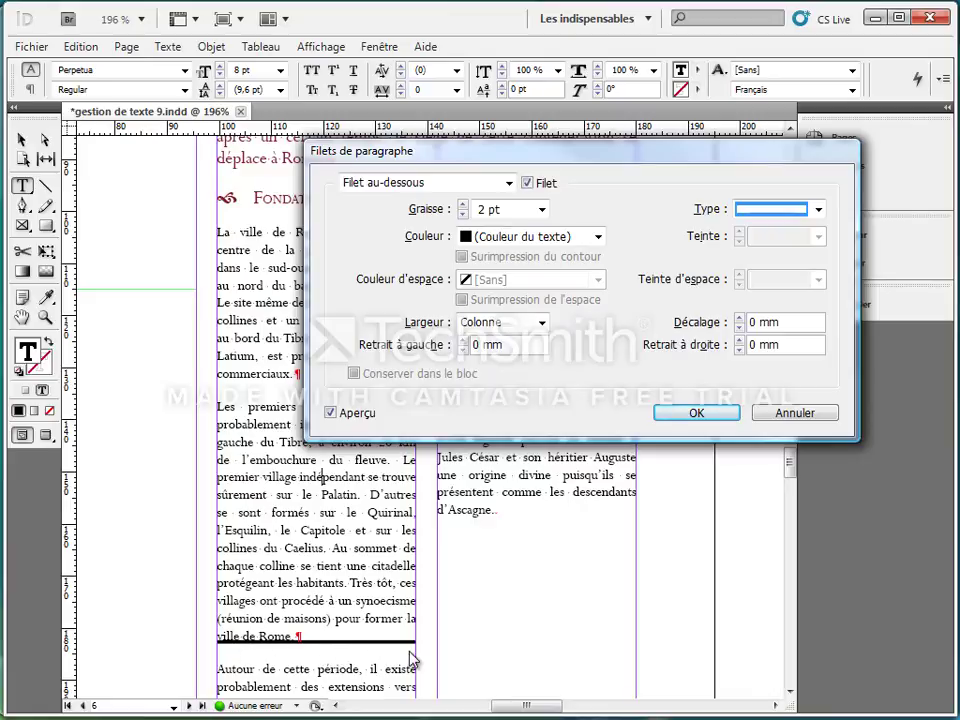
pyautogui.click(497, 333)
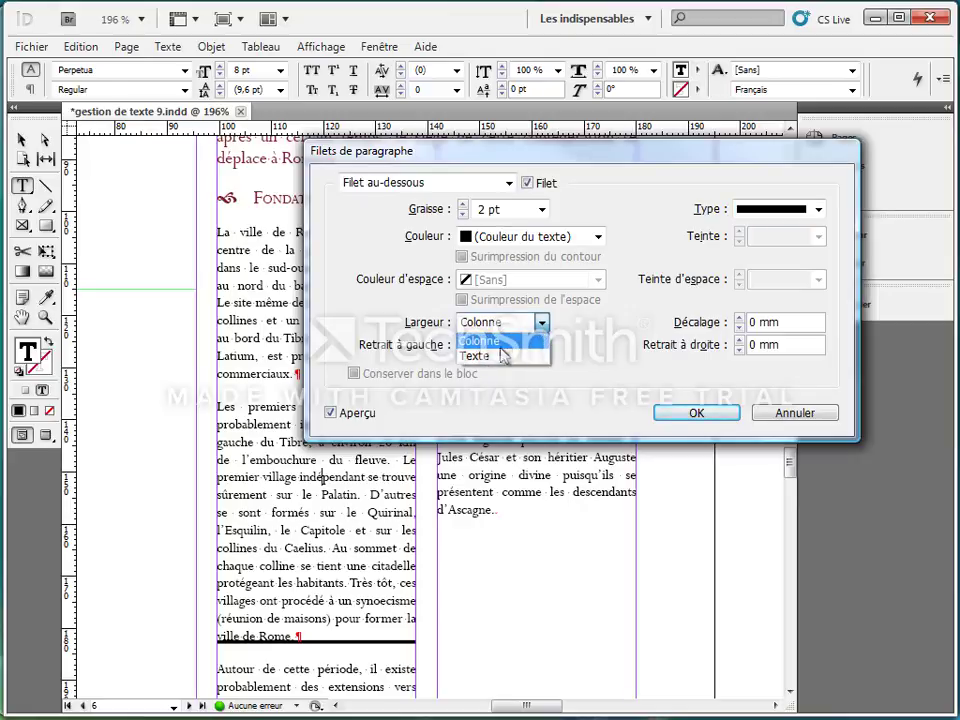
pyautogui.click(497, 350)
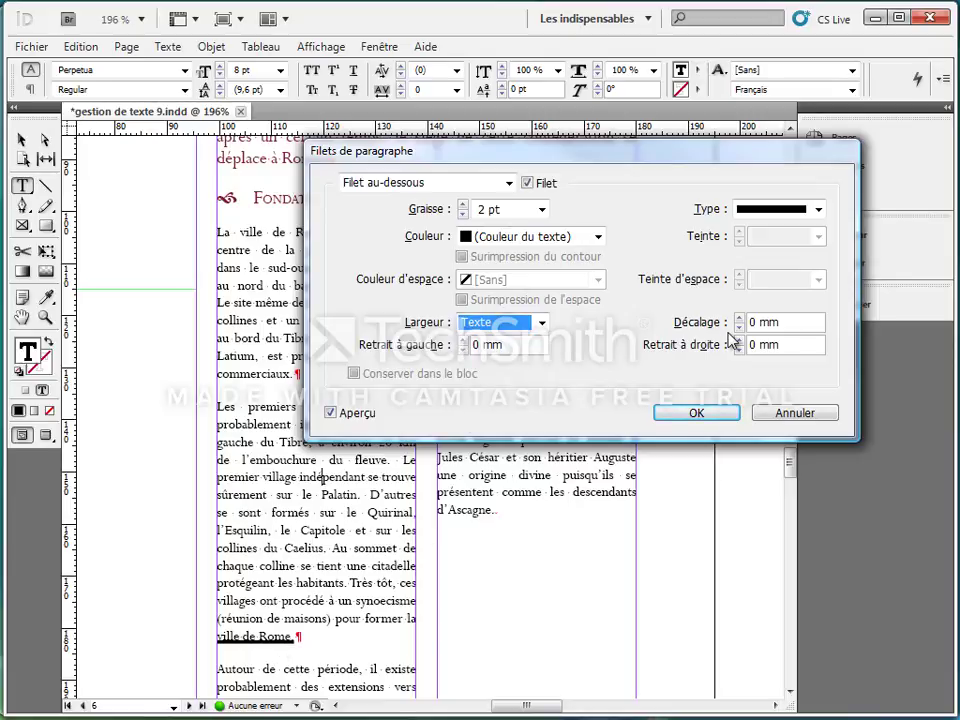
pyautogui.click(794, 414)
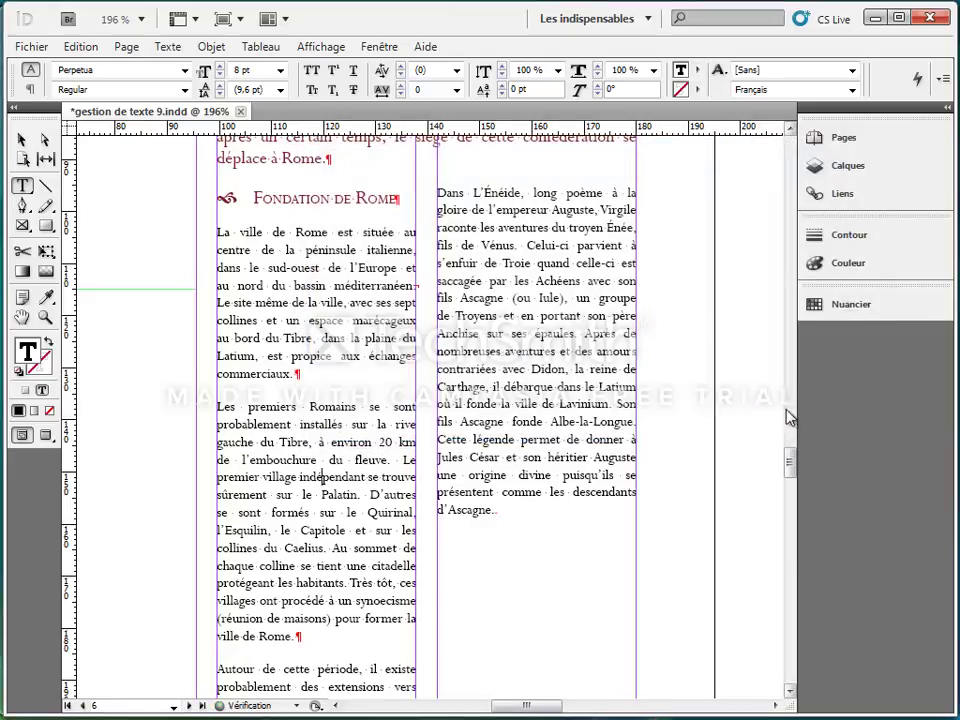
# Step: Set all of the Sabins caption text in the far-right column of page 7 to Perpetua at 8 pt
pyautogui.doubleClick(22, 317)
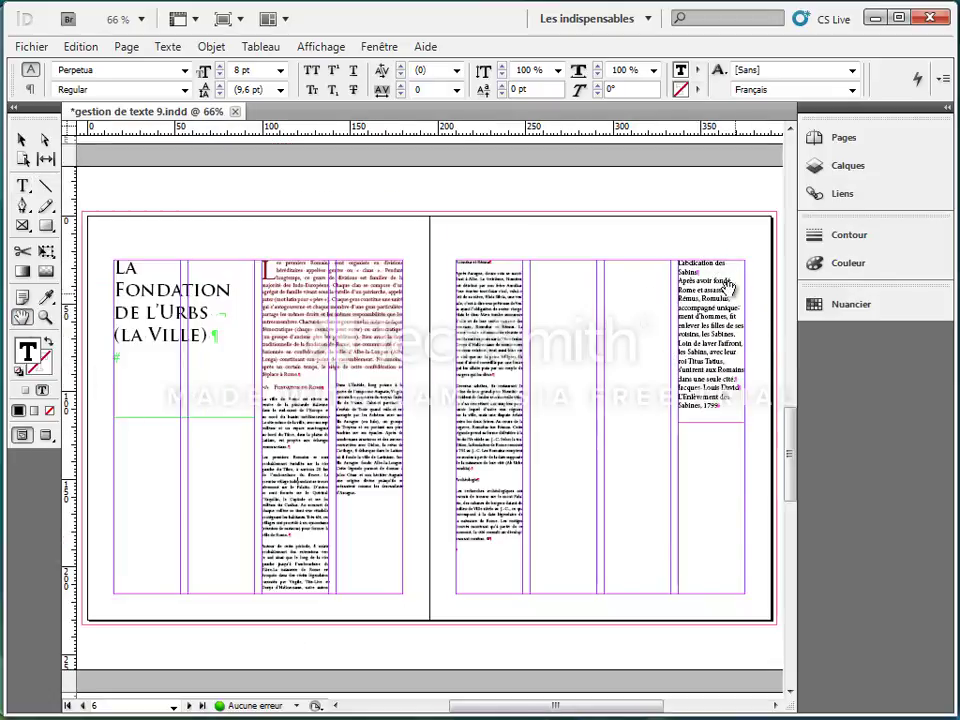
pyautogui.click(45, 317)
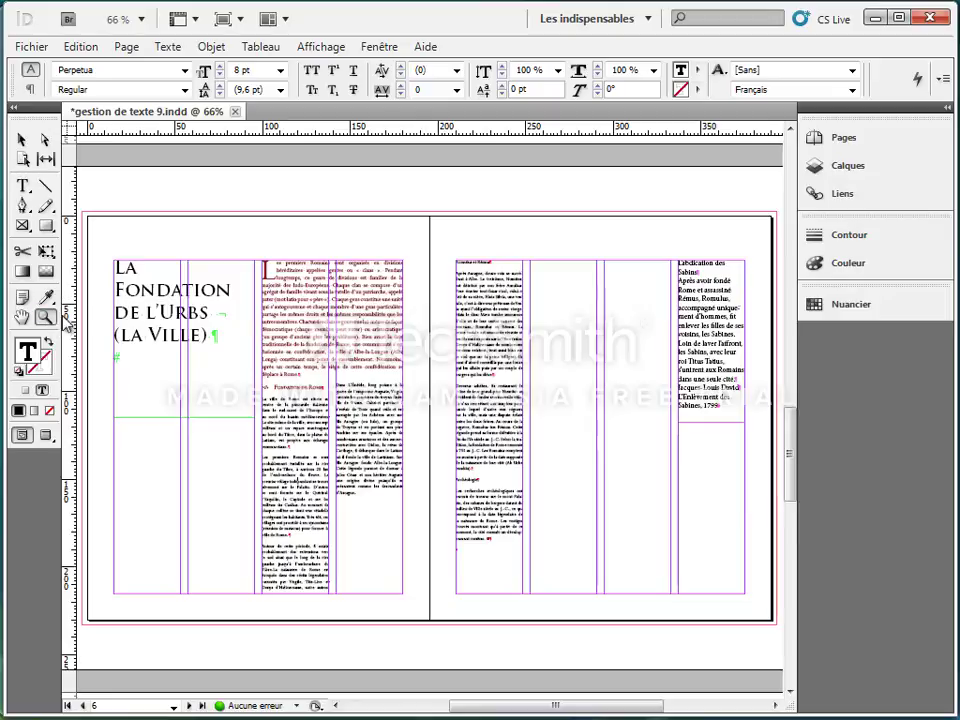
pyautogui.moveTo(651, 245); pyautogui.dragTo(754, 446)
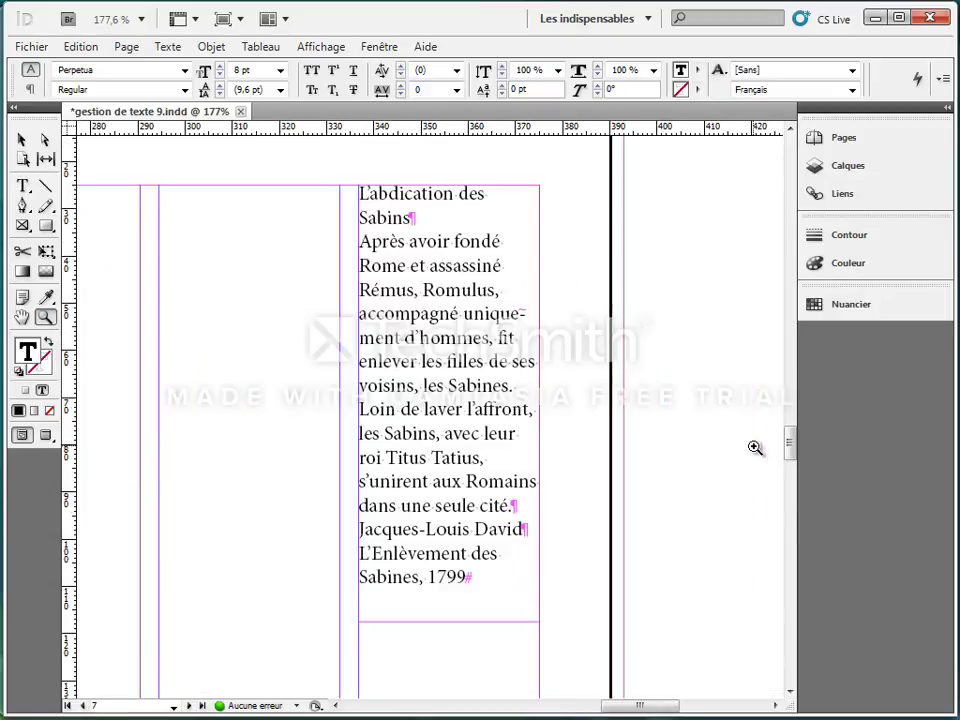
pyautogui.click(22, 186)
pyautogui.click(418, 296)
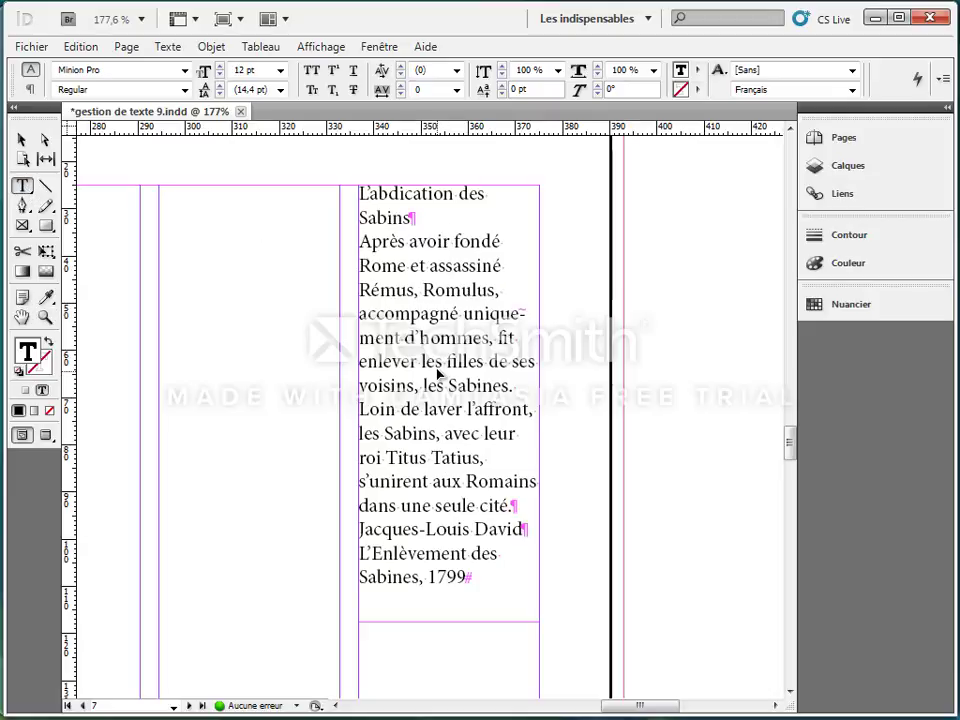
pyautogui.hotkey('ctrl', 'a')
pyautogui.click(139, 68)
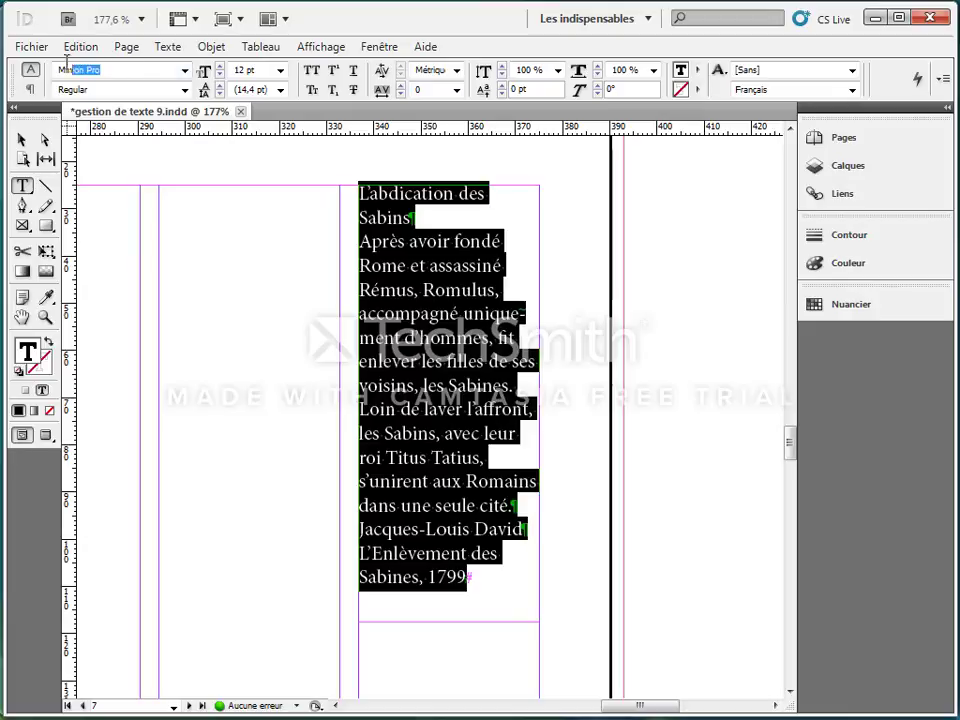
pyautogui.write('Perpetua')
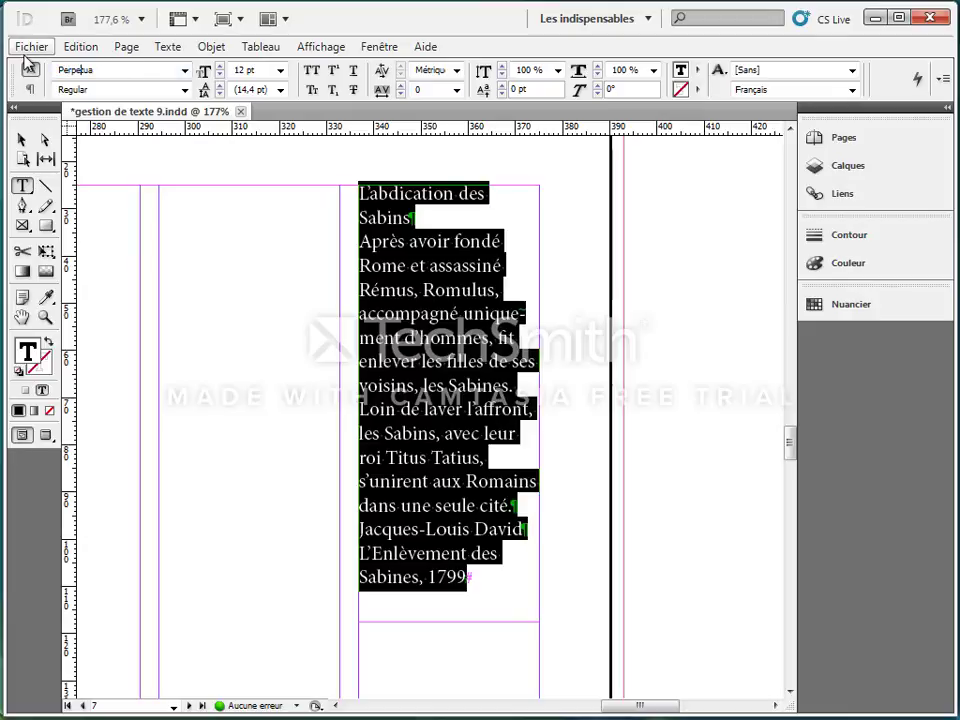
pyautogui.press('Return')
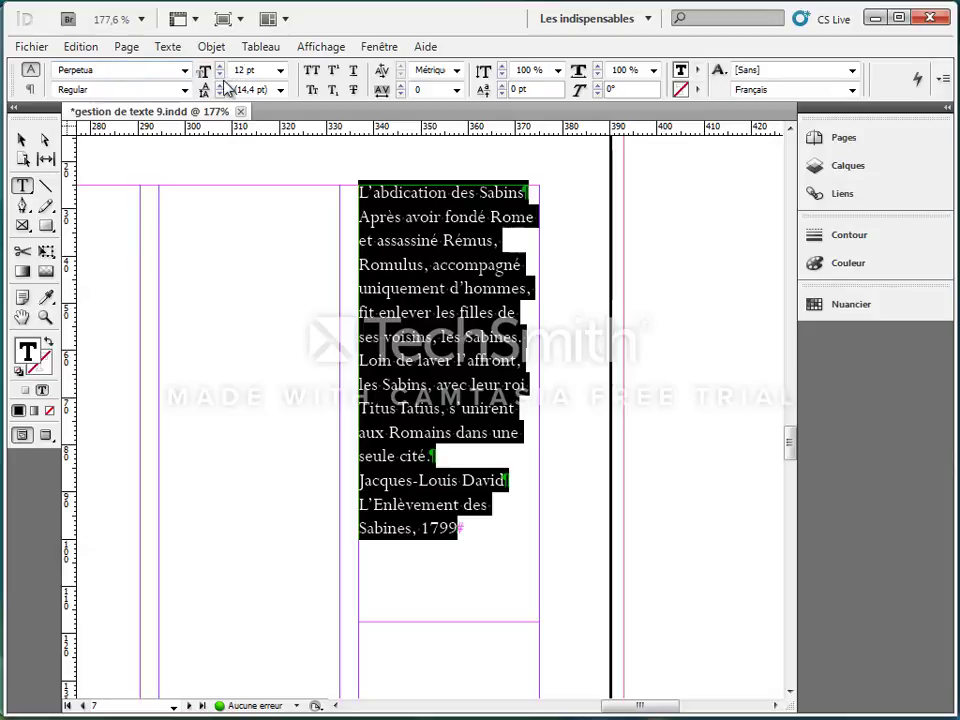
pyautogui.click(282, 72)
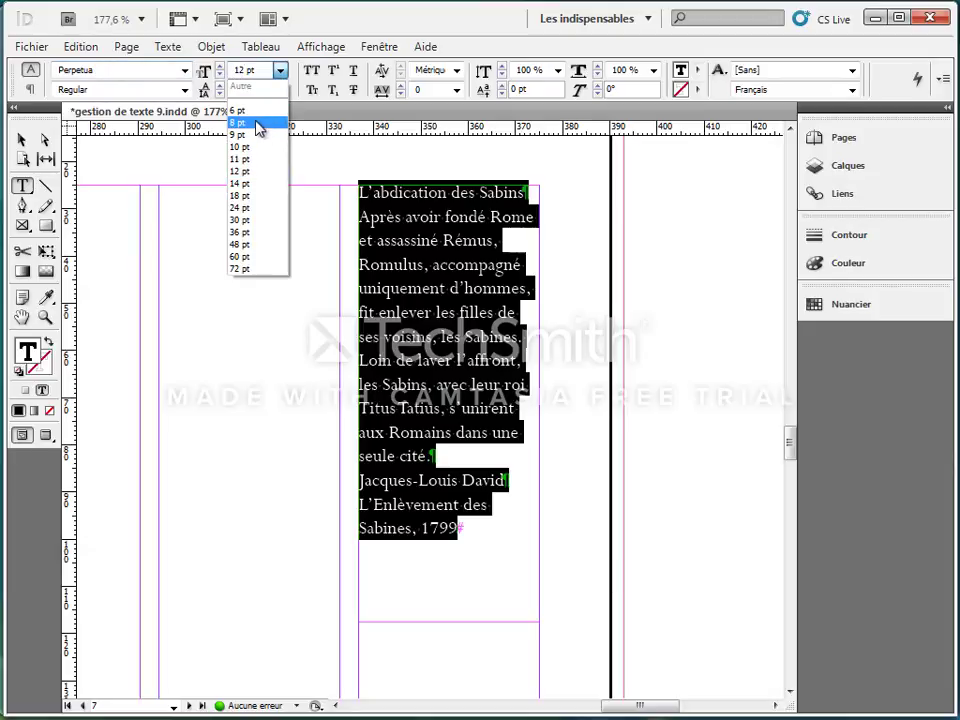
pyautogui.click(255, 124)
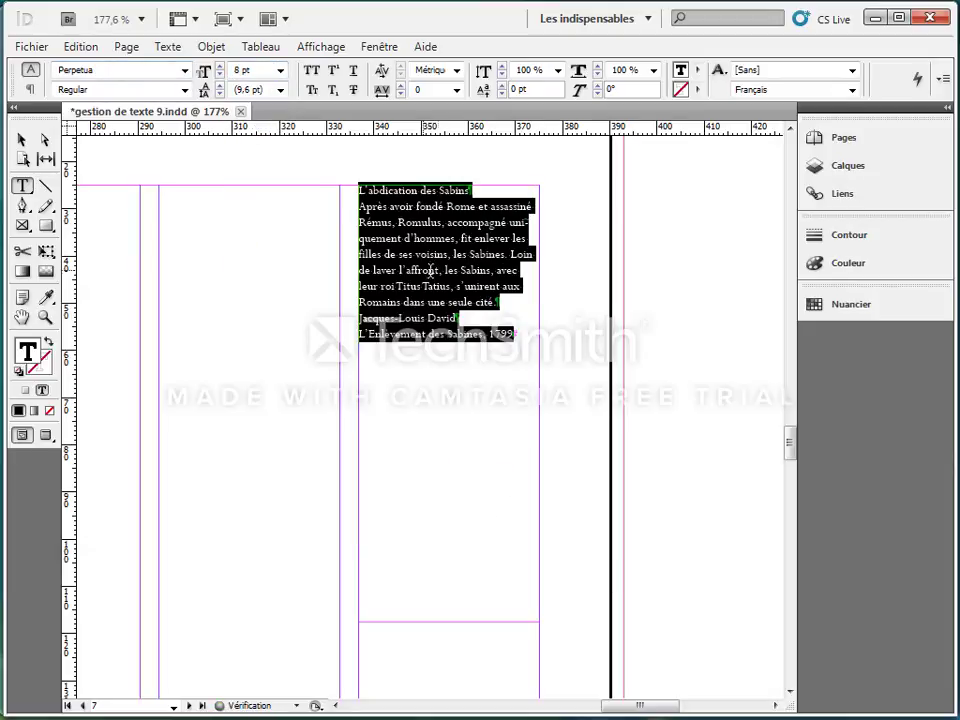
# Step: Format the caption heading "L'abdication des Sabins" in small caps and colour it with the dark red swatch C=28 M=100 J=95 N=33
pyautogui.click(463, 229)
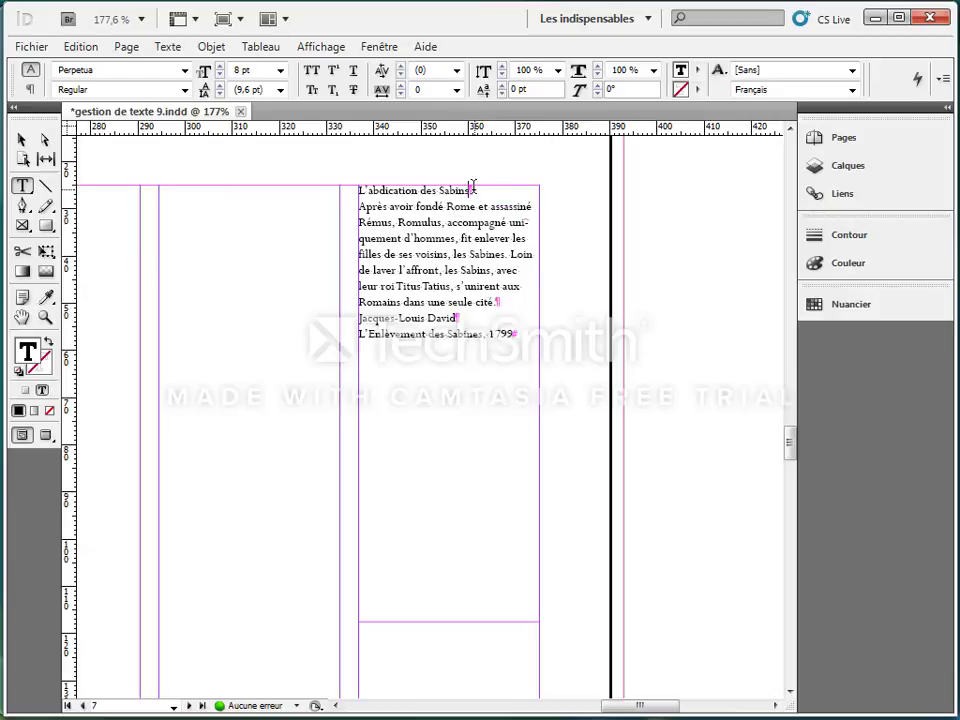
pyautogui.moveTo(473, 186); pyautogui.dragTo(353, 188)
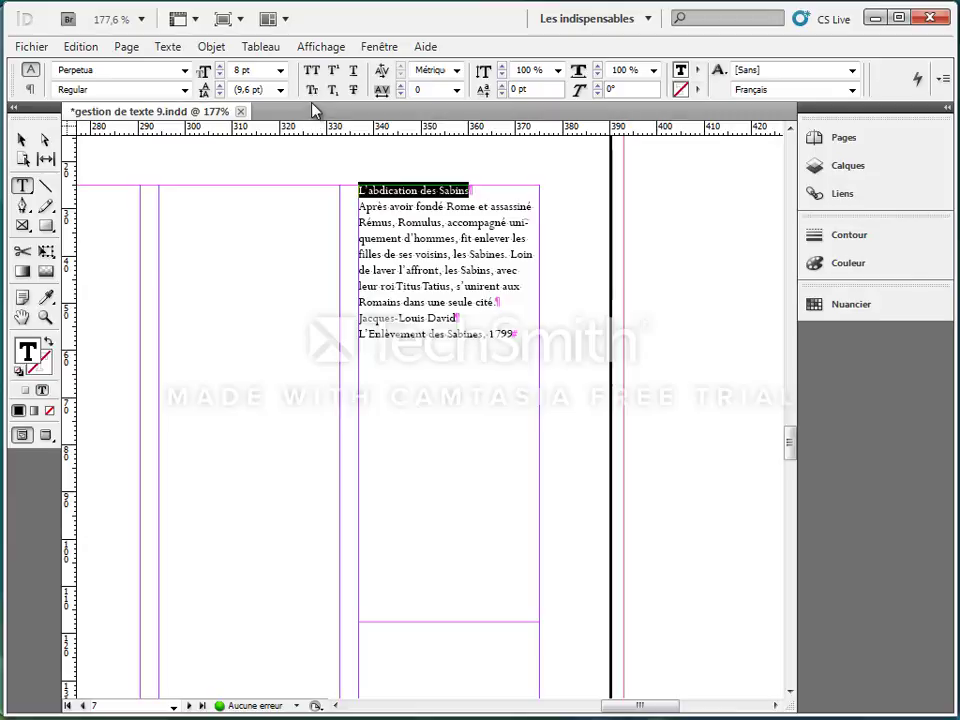
pyautogui.click(311, 90)
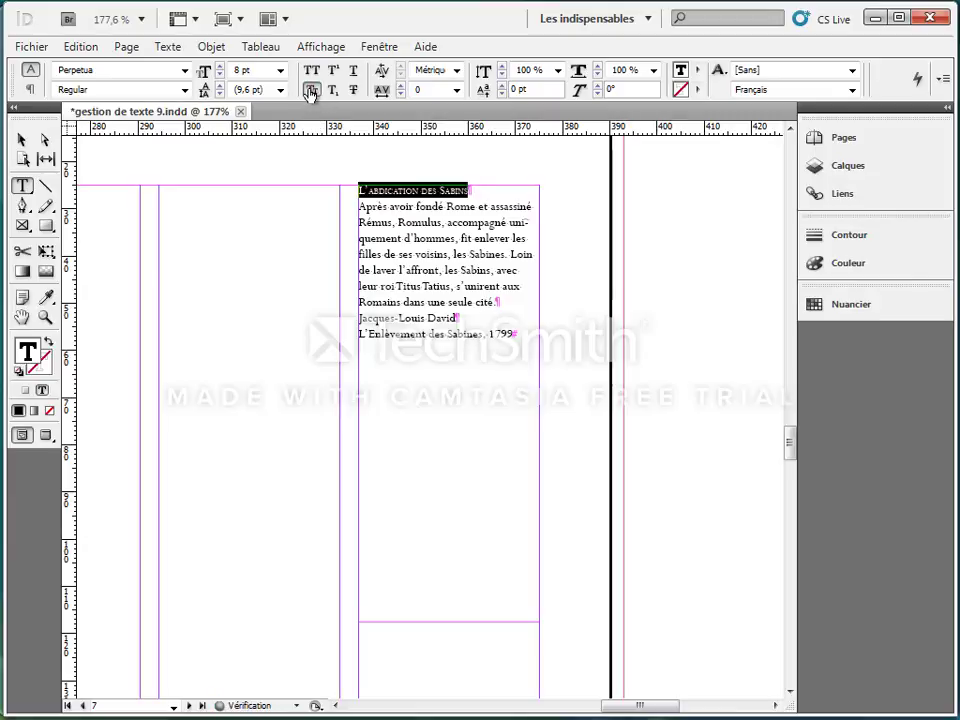
pyautogui.click(850, 306)
pyautogui.click(647, 458)
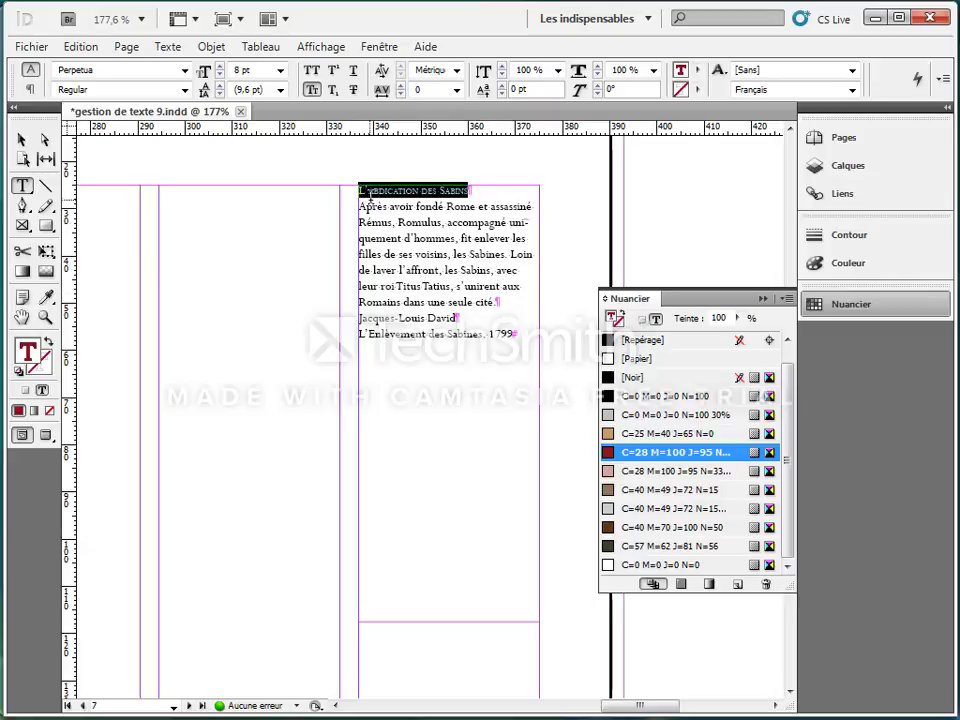
# Step: Add a bullet to the caption heading using the sixth, leaf-ornament character, with a 4 mm tab position
pyautogui.click(942, 80)
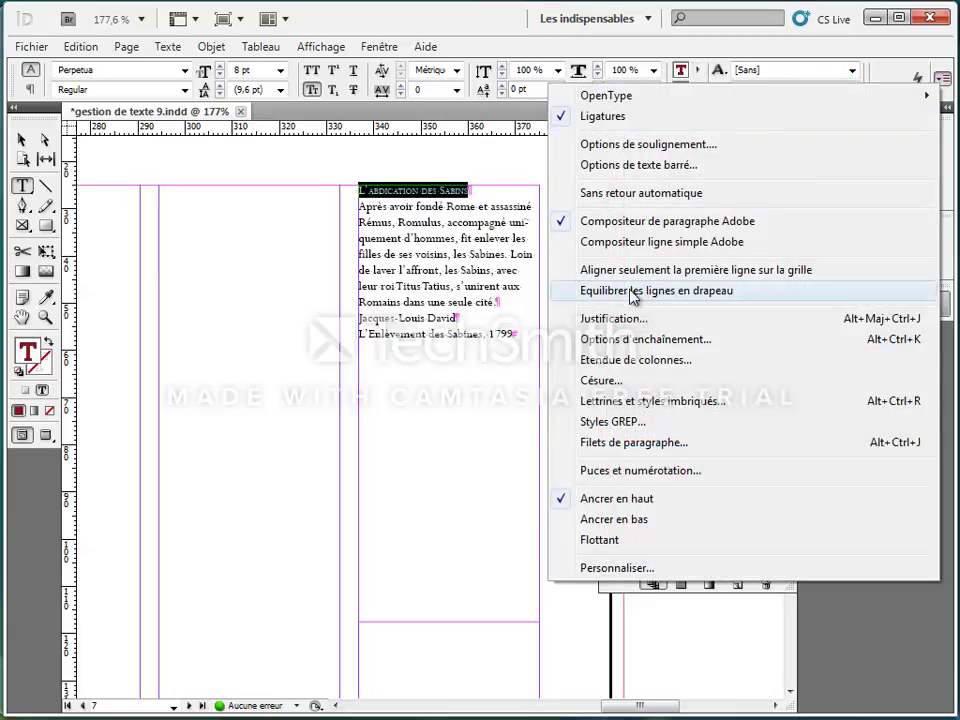
pyautogui.click(615, 470)
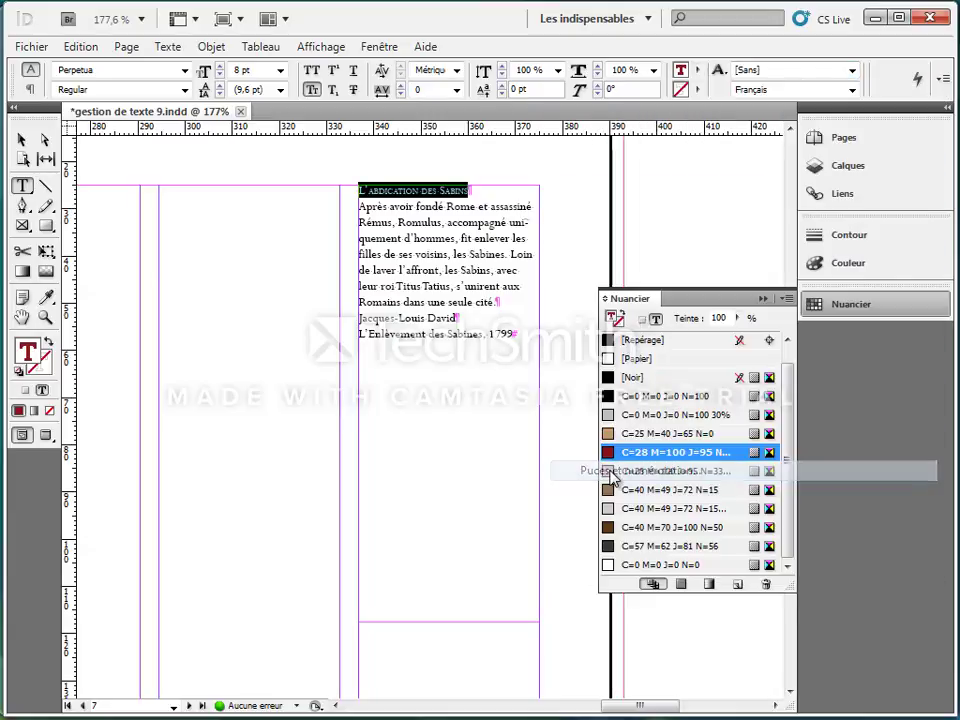
pyautogui.moveTo(660, 196); pyautogui.dragTo(446, 225)
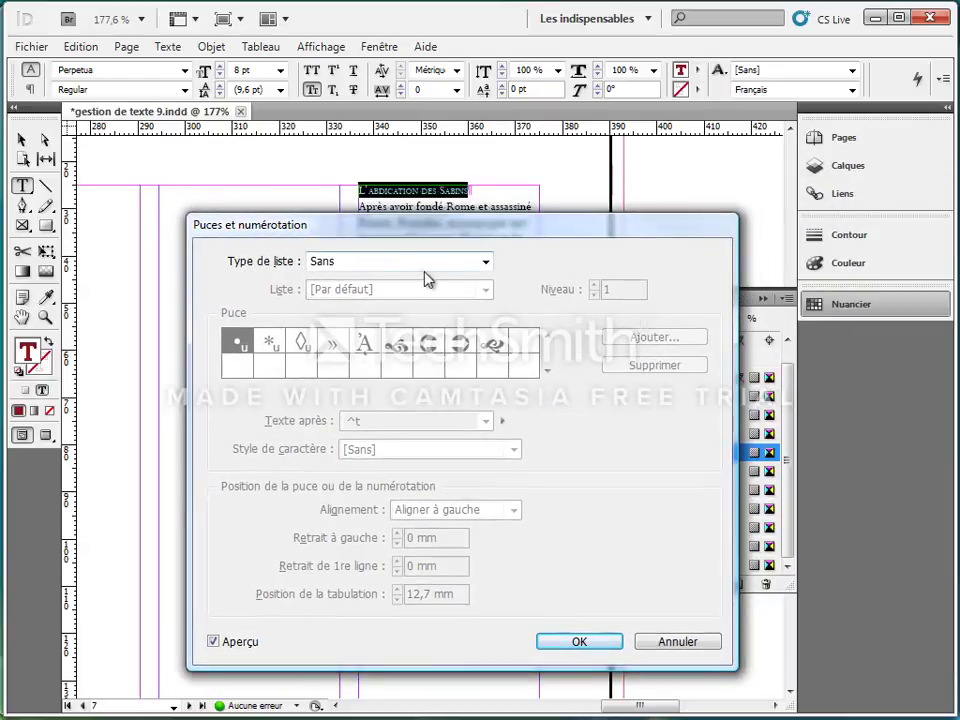
pyautogui.click(485, 263)
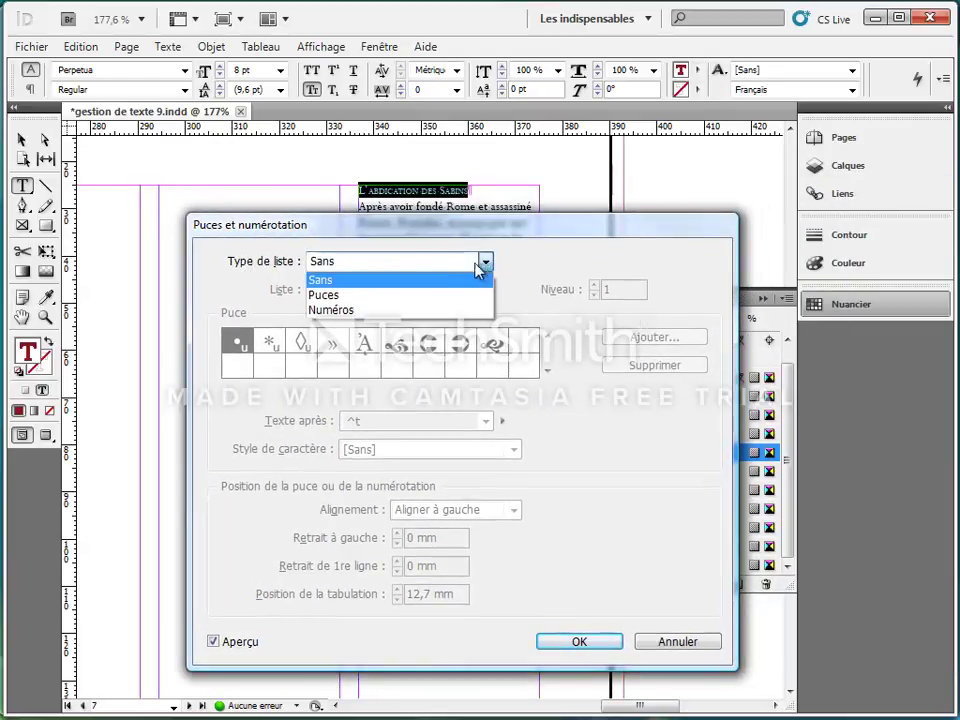
pyautogui.click(324, 296)
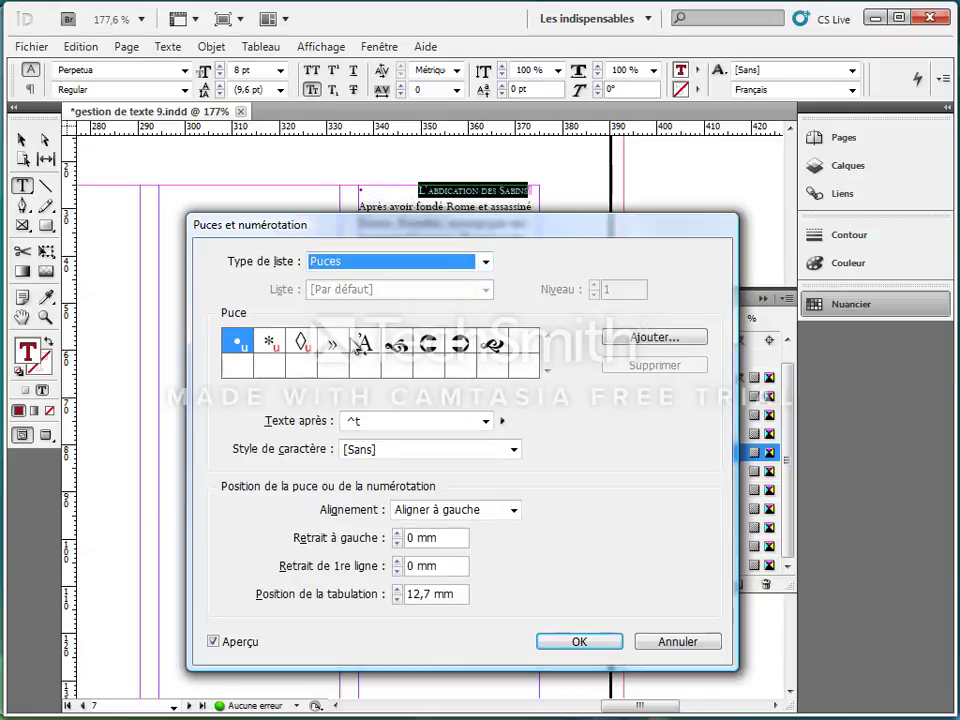
pyautogui.moveTo(481, 240); pyautogui.dragTo(547, 277)
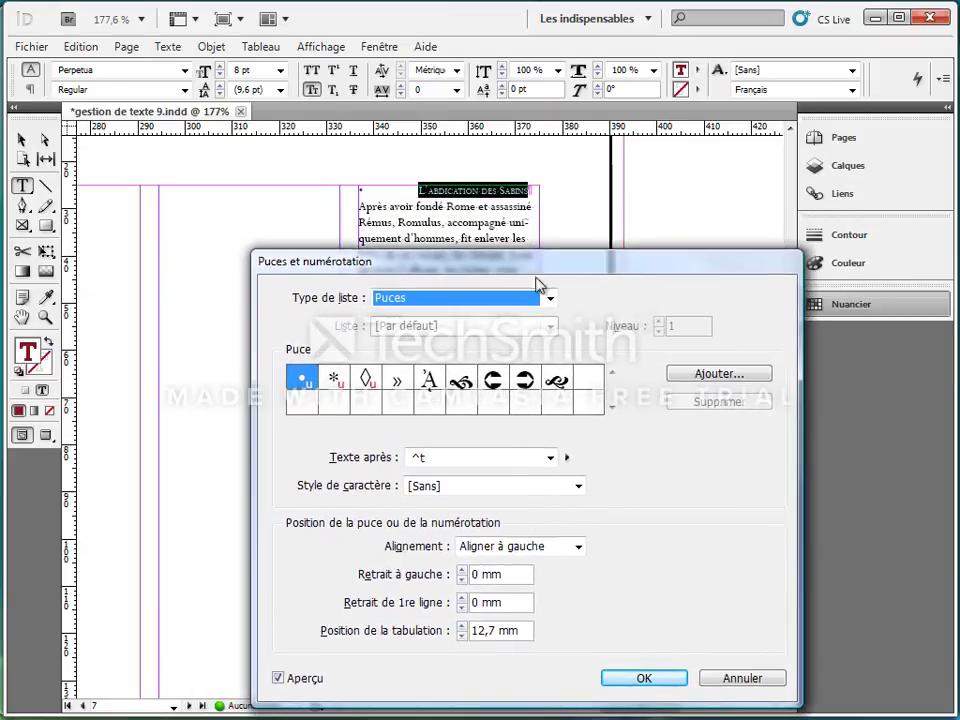
pyautogui.click(462, 382)
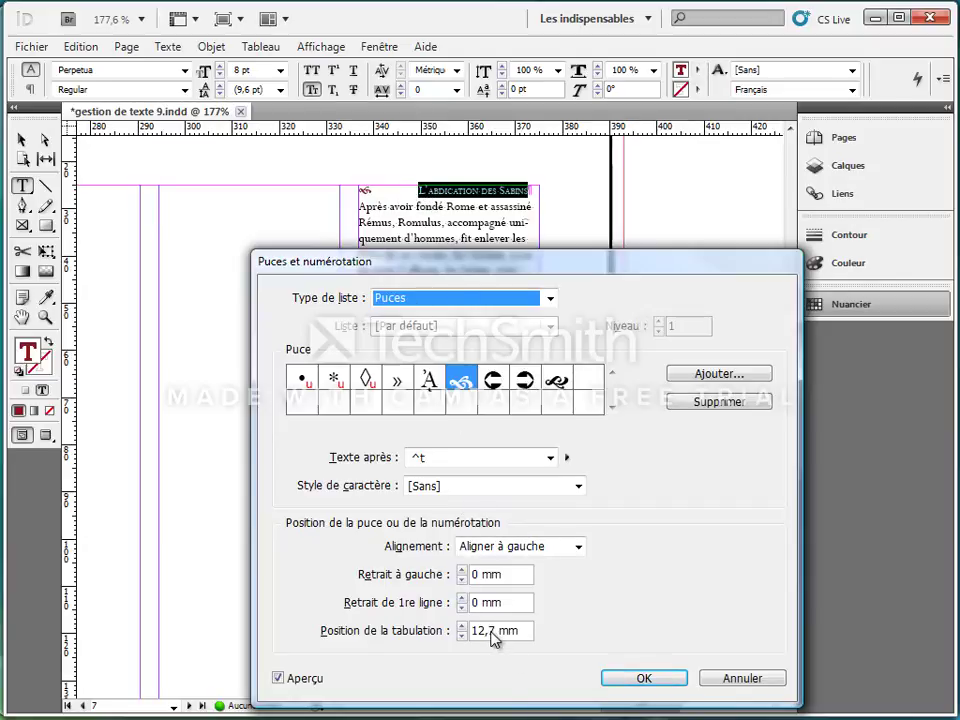
pyautogui.moveTo(497, 640); pyautogui.dragTo(458, 633)
pyautogui.write('4')
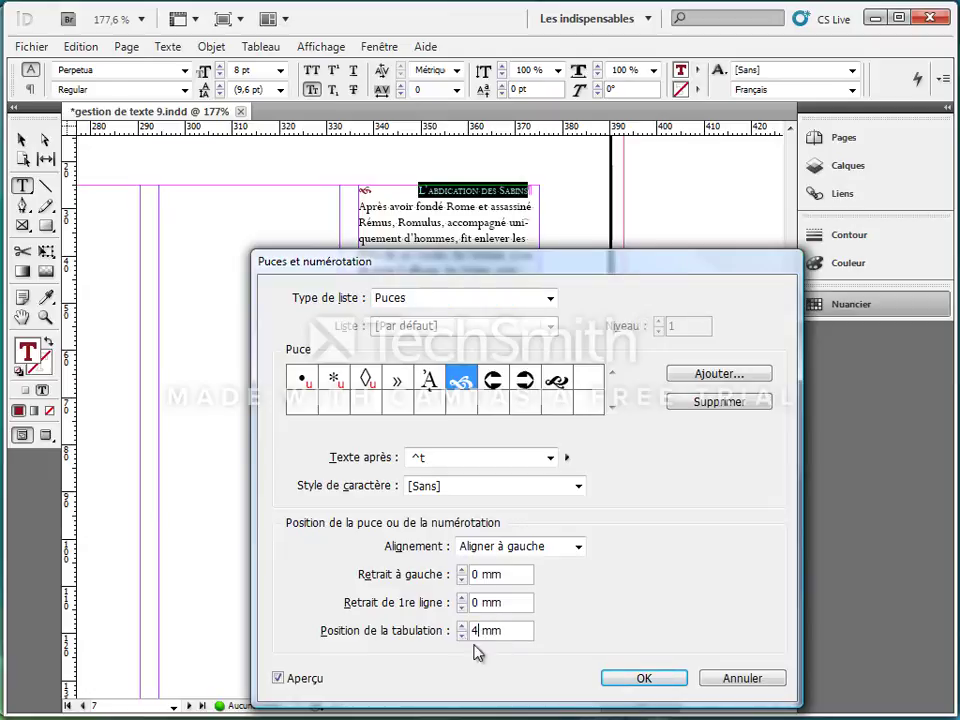
pyautogui.click(640, 679)
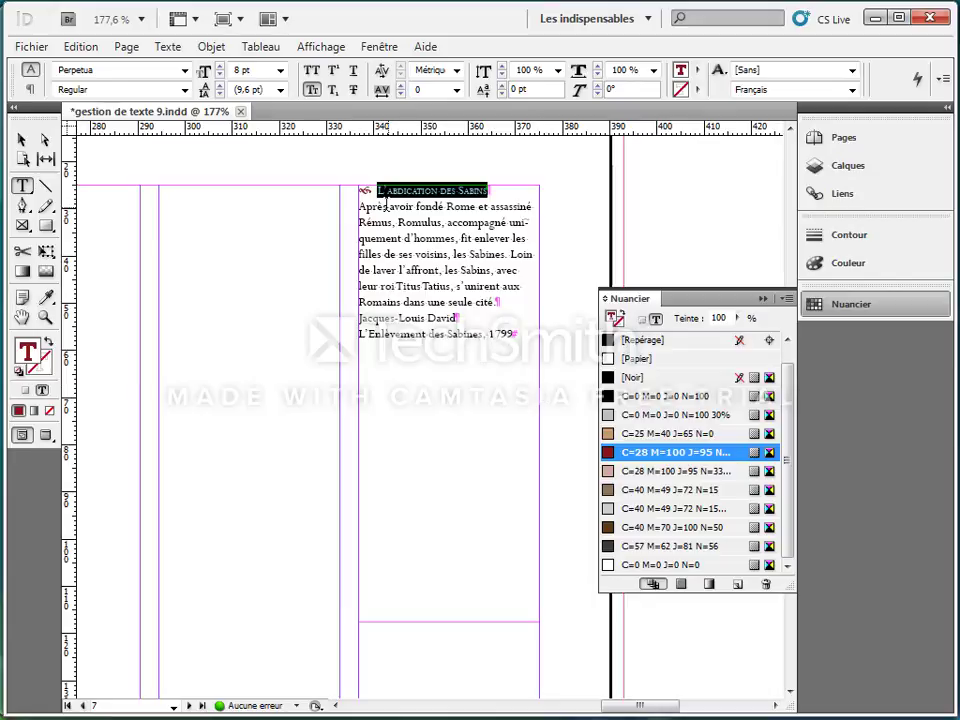
# Step: Set the two closing credit lines of the caption in Bold Italic and align them right
pyautogui.moveTo(362, 206); pyautogui.dragTo(360, 316)
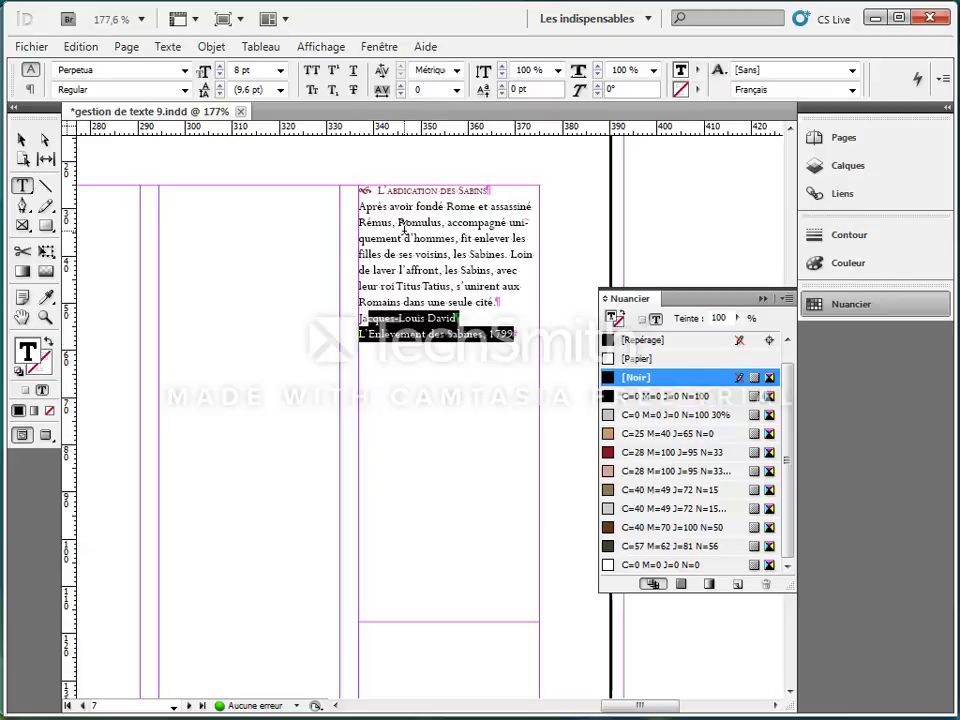
pyautogui.moveTo(511, 342); pyautogui.dragTo(359, 317)
pyautogui.click(184, 90)
pyautogui.click(140, 161)
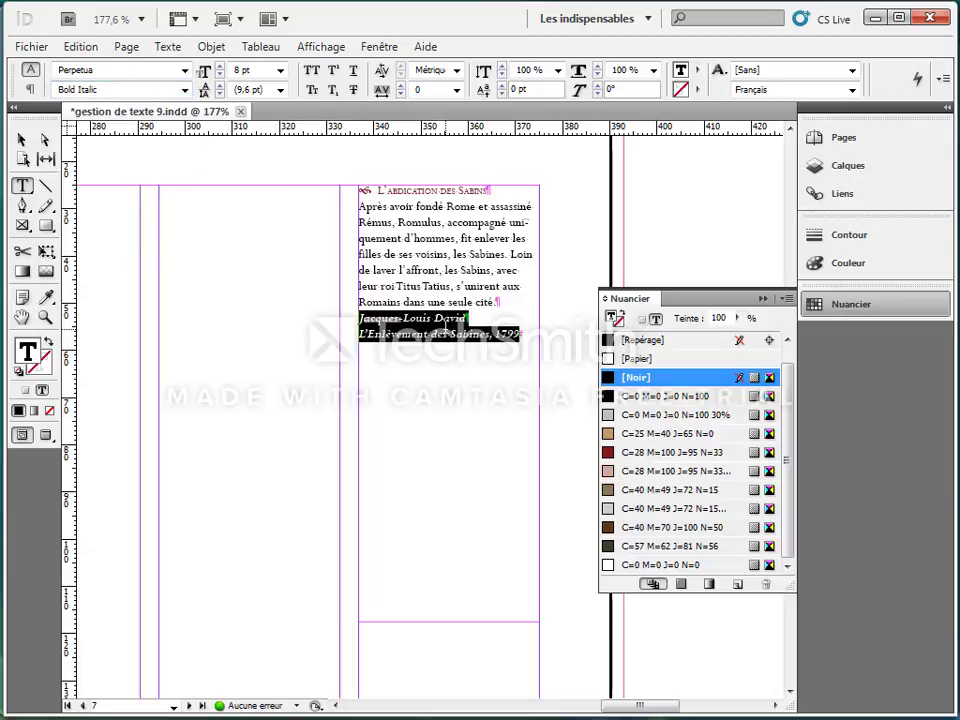
pyautogui.click(30, 89)
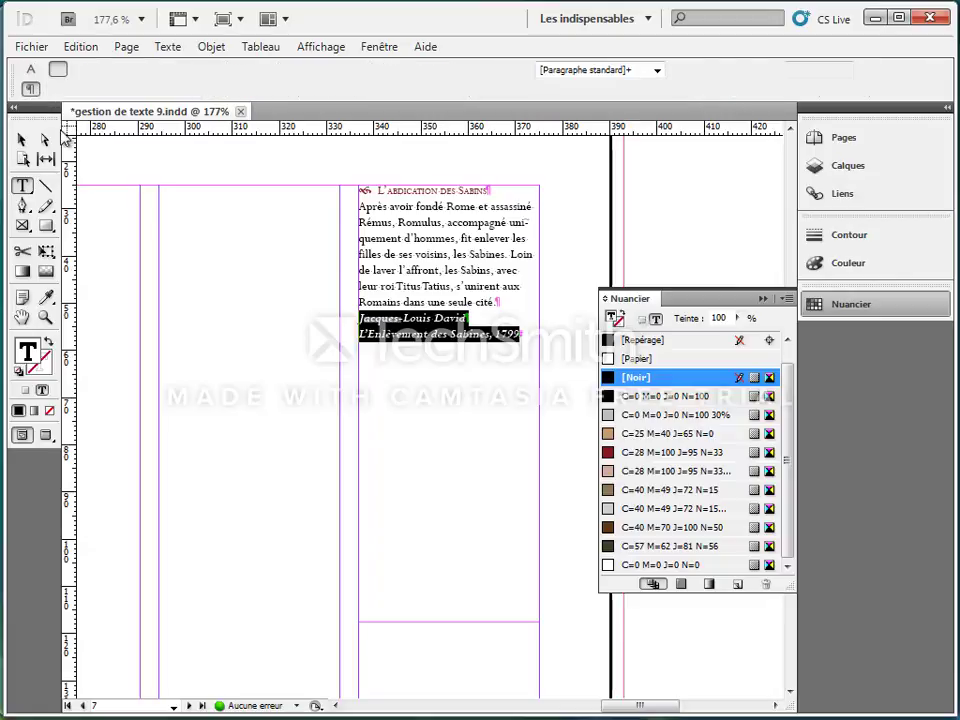
pyautogui.click(101, 72)
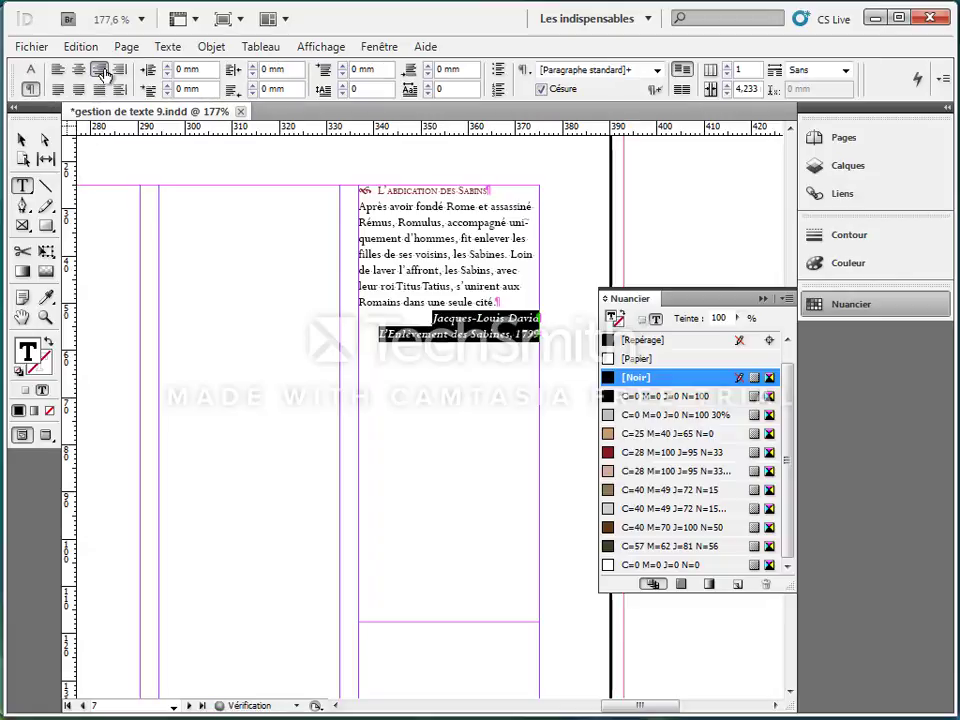
pyautogui.click(385, 249)
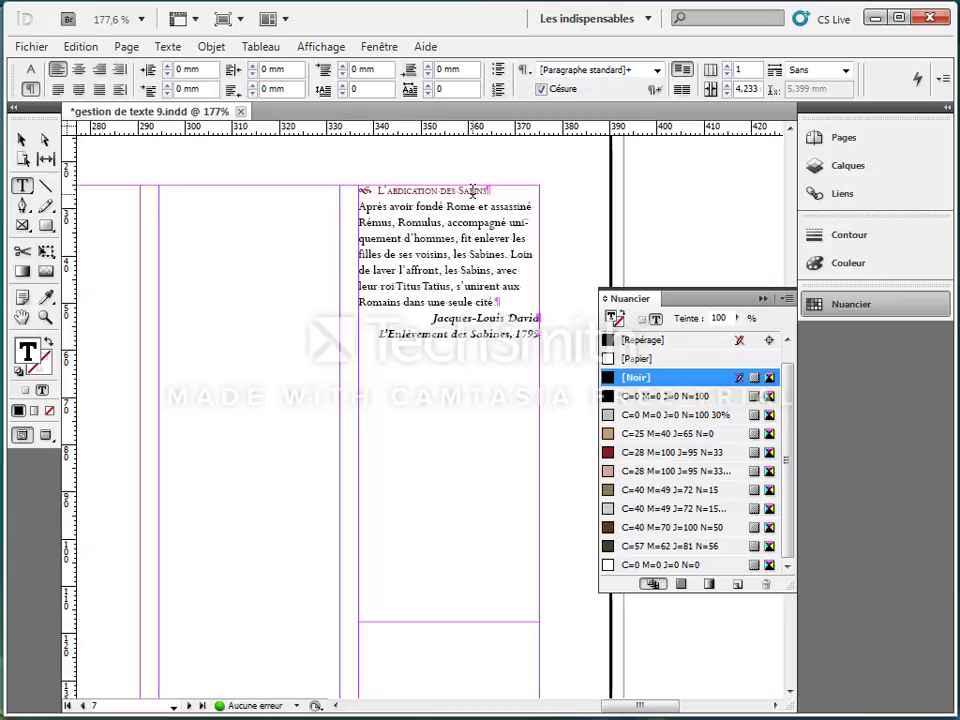
# Step: Enable a paragraph rule above (Filet au-dessus) for the caption heading "L'abdication des Sabins"
pyautogui.moveTo(488, 190); pyautogui.dragTo(377, 190)
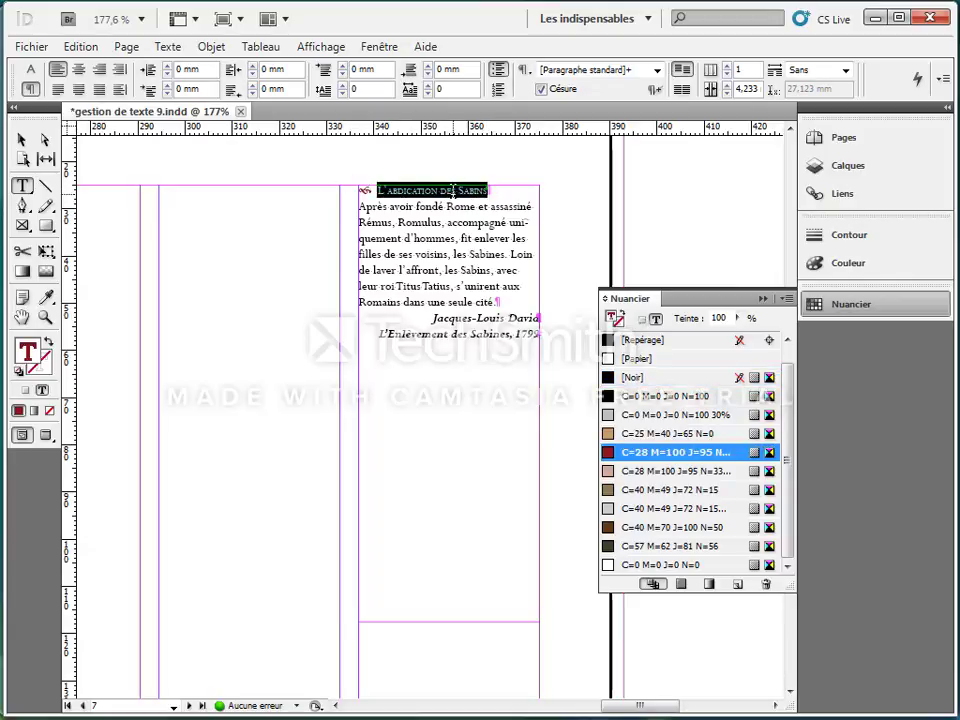
pyautogui.moveTo(490, 190); pyautogui.dragTo(367, 190)
pyautogui.click(942, 79)
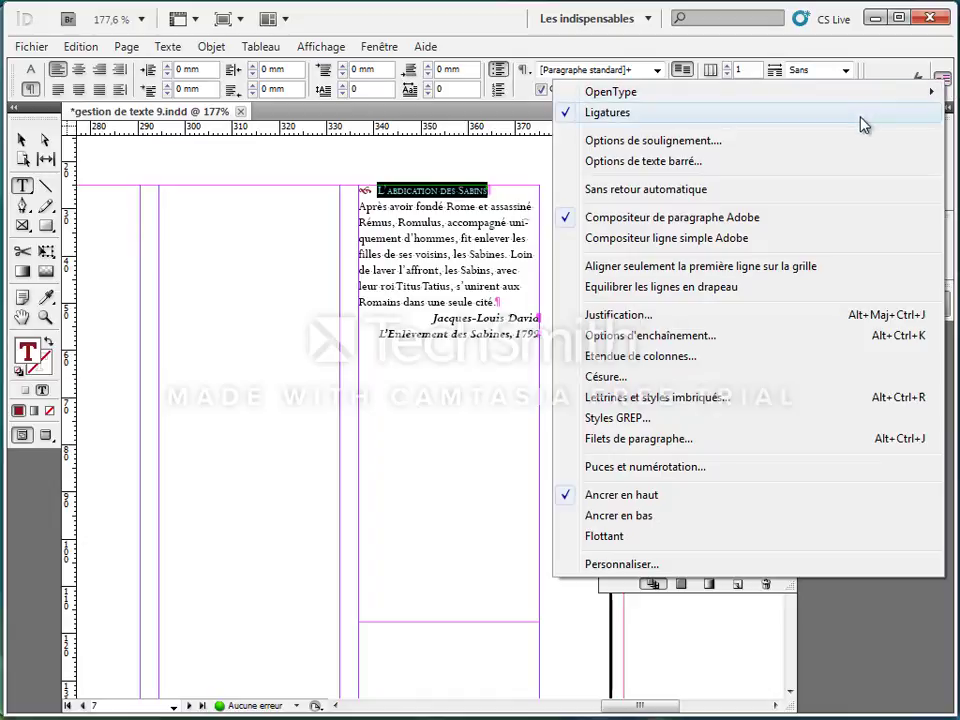
pyautogui.click(622, 450)
pyautogui.moveTo(548, 152); pyautogui.dragTo(451, 347)
pyautogui.click(412, 380)
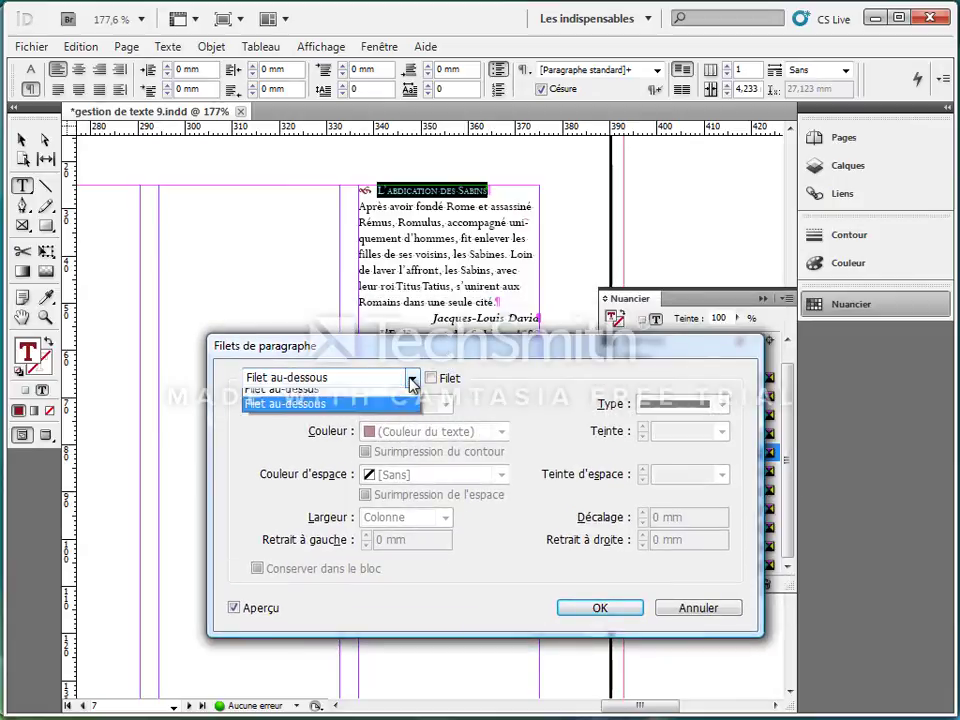
pyautogui.click(373, 397)
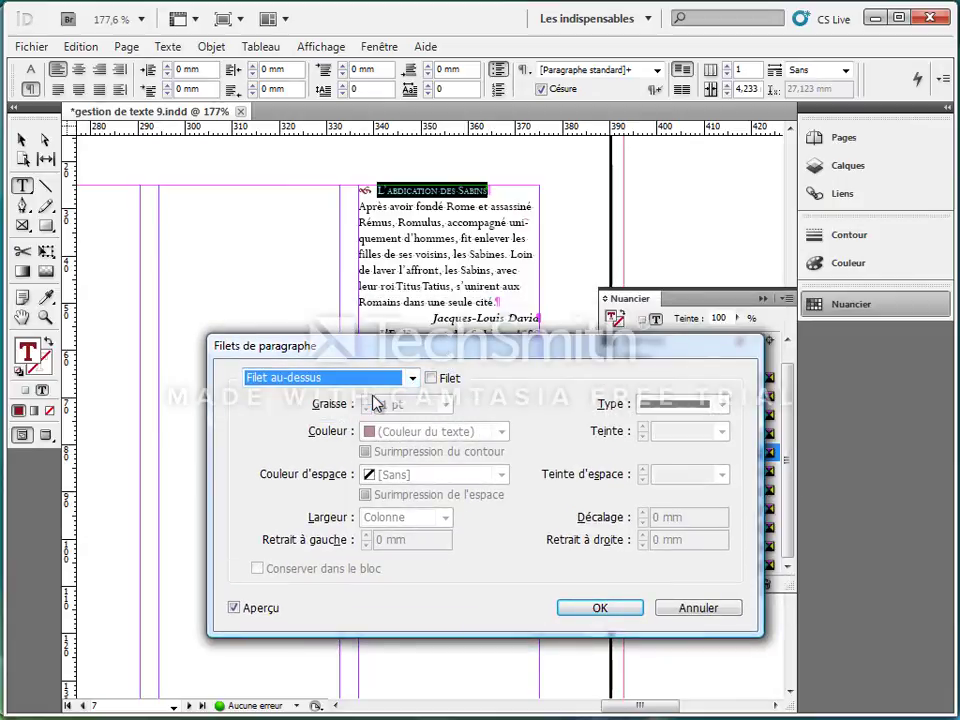
pyautogui.click(430, 378)
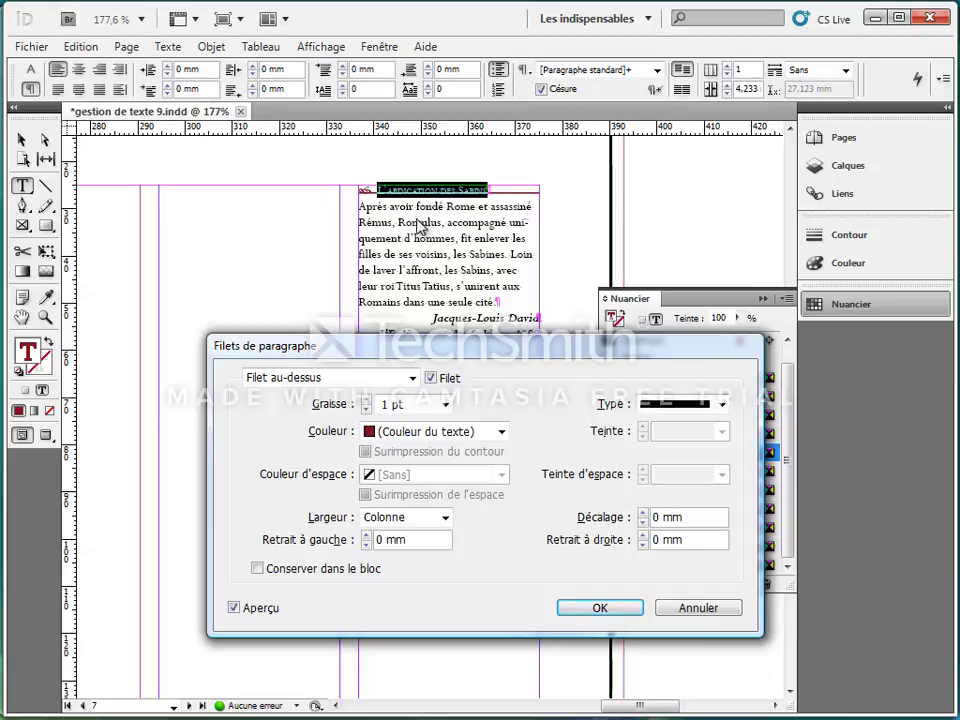
# Step: Set the heading's rule above to a 4 pt weight with a 2 mm offset
pyautogui.click(366, 400)
pyautogui.click(366, 400)
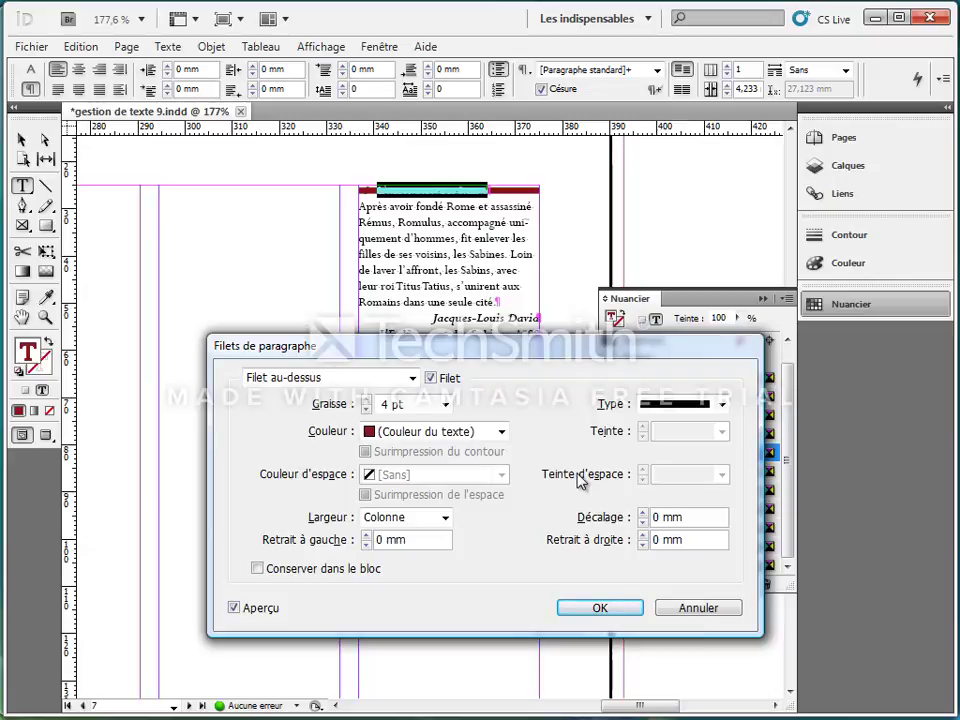
pyautogui.click(644, 512)
pyautogui.click(644, 512)
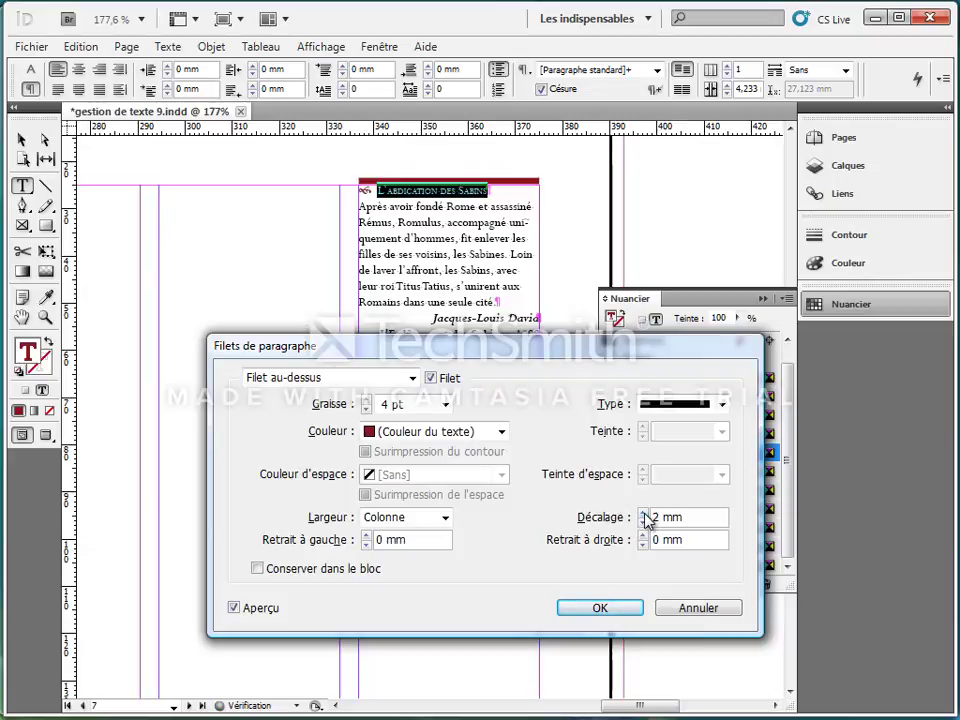
# Step: Set the heading's rule-above offset to 3 mm and move the caption frame down to Y 27,5 mm
pyautogui.click(644, 512)
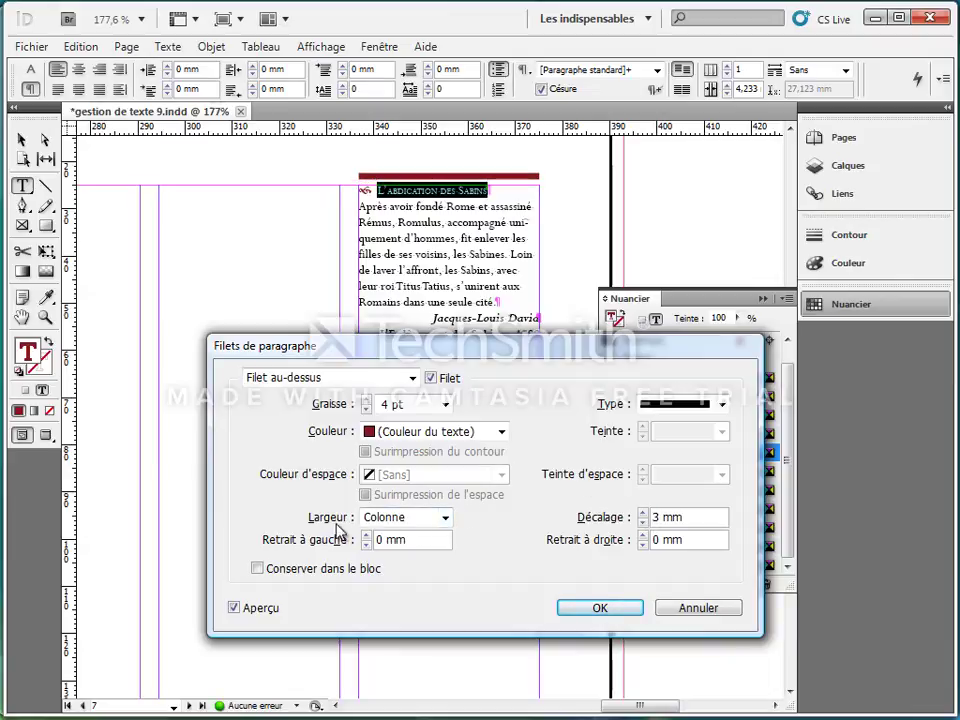
pyautogui.click(609, 610)
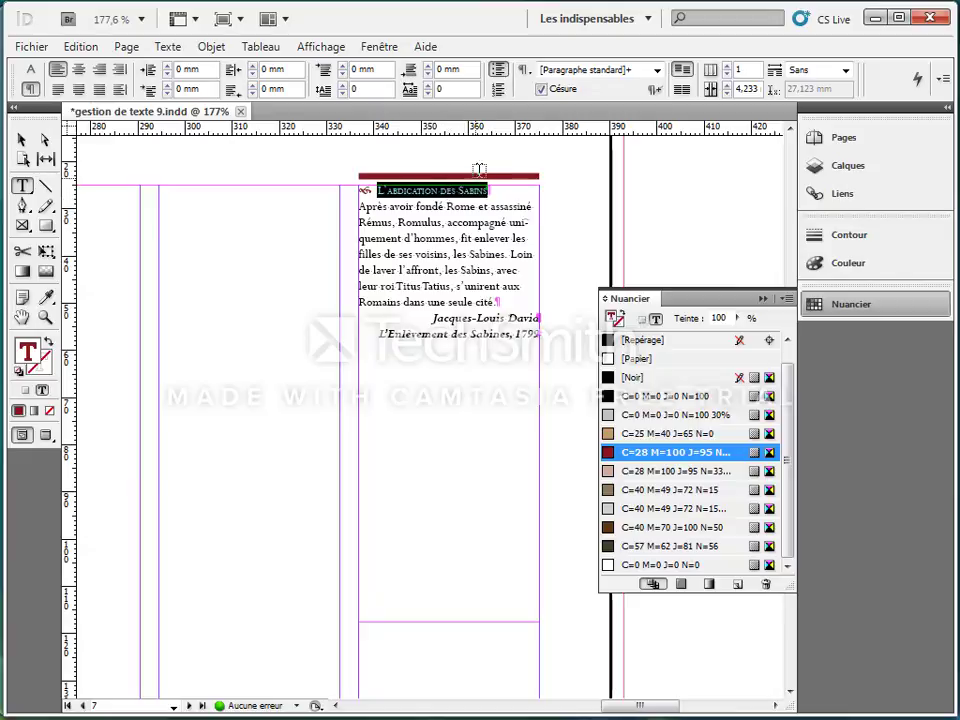
pyautogui.click(23, 141)
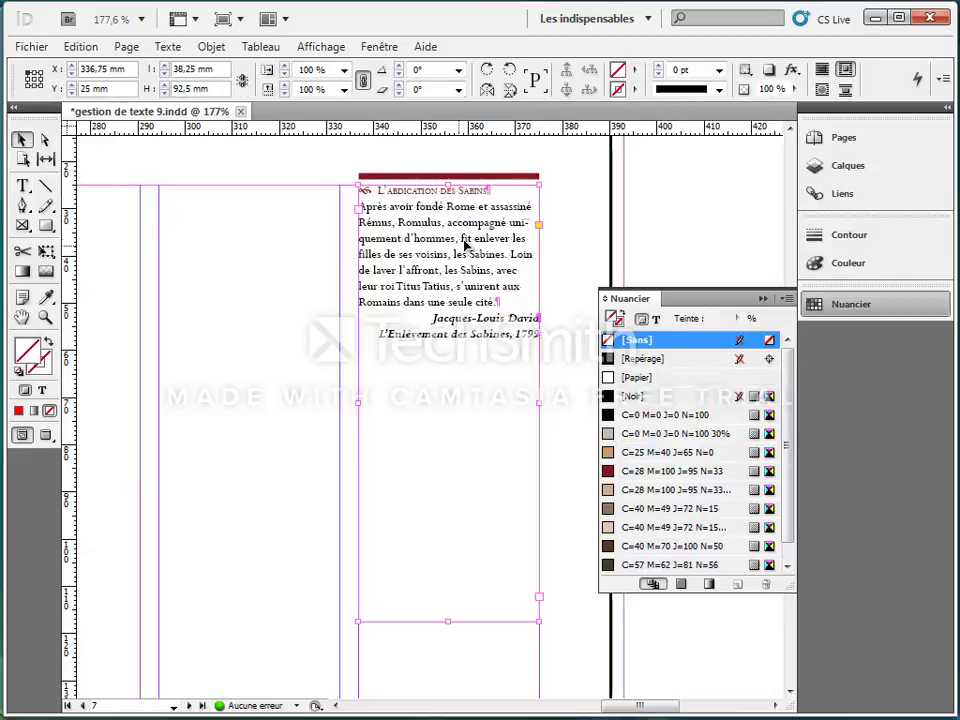
pyautogui.moveTo(454, 238)
pyautogui.mouseDown()
pyautogui.moveTo(470, 244)
pyautogui.moveTo(472, 262)
pyautogui.moveTo(465, 255)
pyautogui.moveTo(492, 252)
pyautogui.moveTo(508, 266)
pyautogui.moveTo(488, 270)
pyautogui.moveTo(463, 256)
pyautogui.mouseUp()
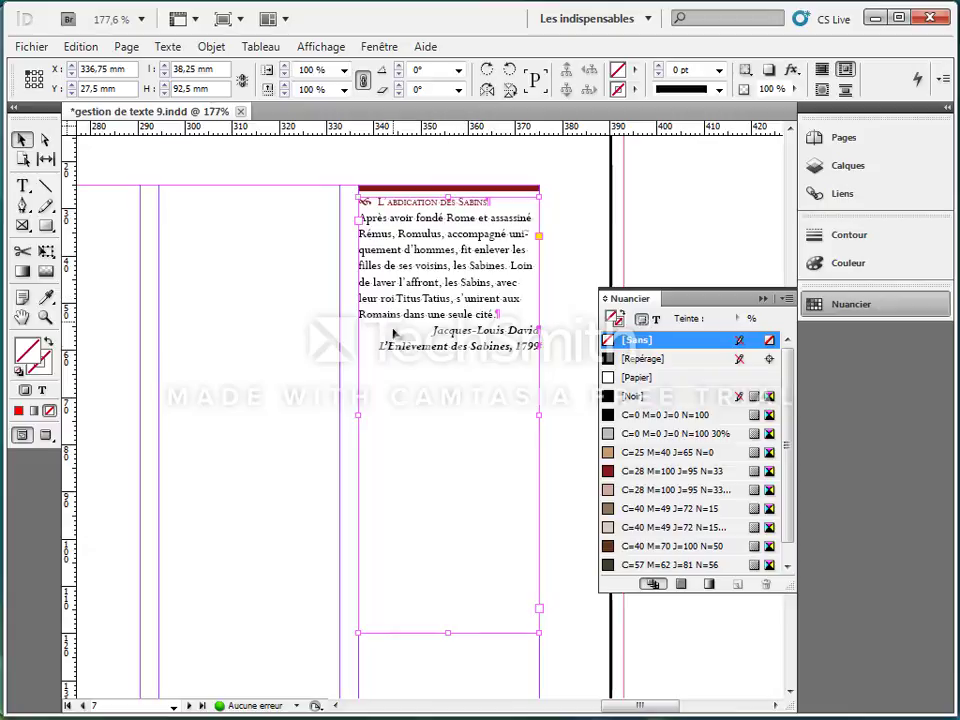
# Step: Fill the caption frame with the 30% tint of C=28 M=100 J=95 N=33 and shorten it to about 41,8 mm high
pyautogui.click(644, 492)
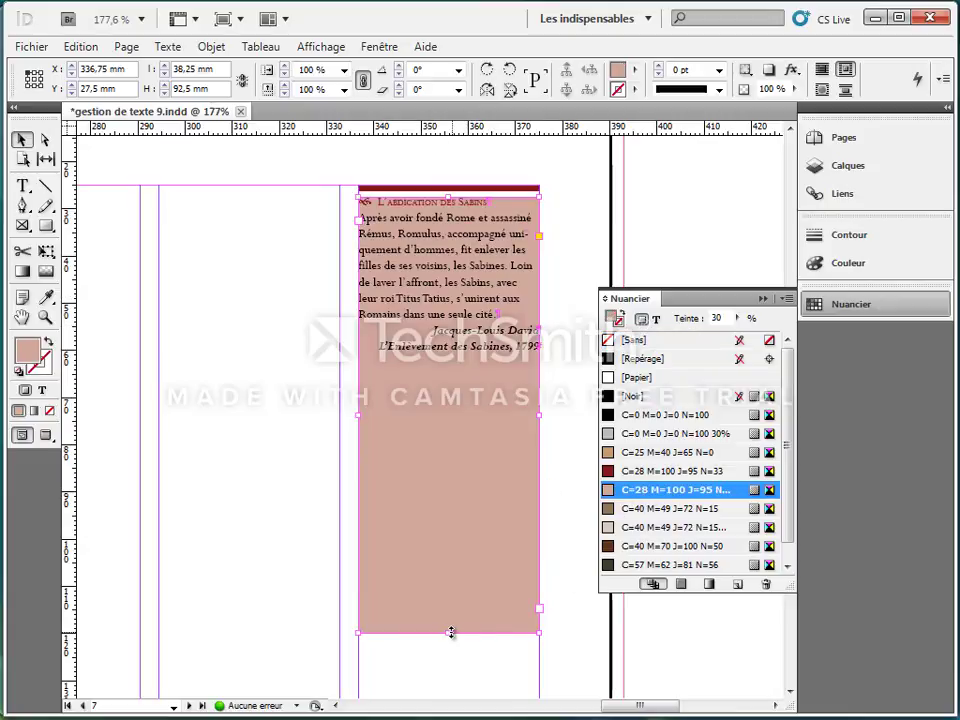
pyautogui.moveTo(451, 632); pyautogui.dragTo(470, 396)
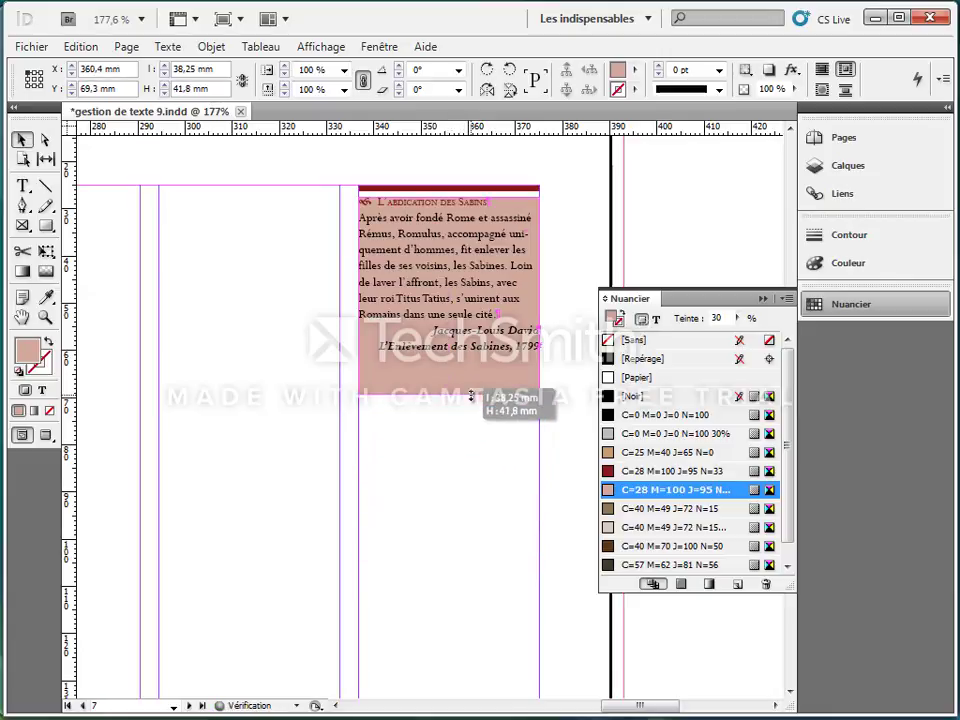
pyautogui.click(375, 230)
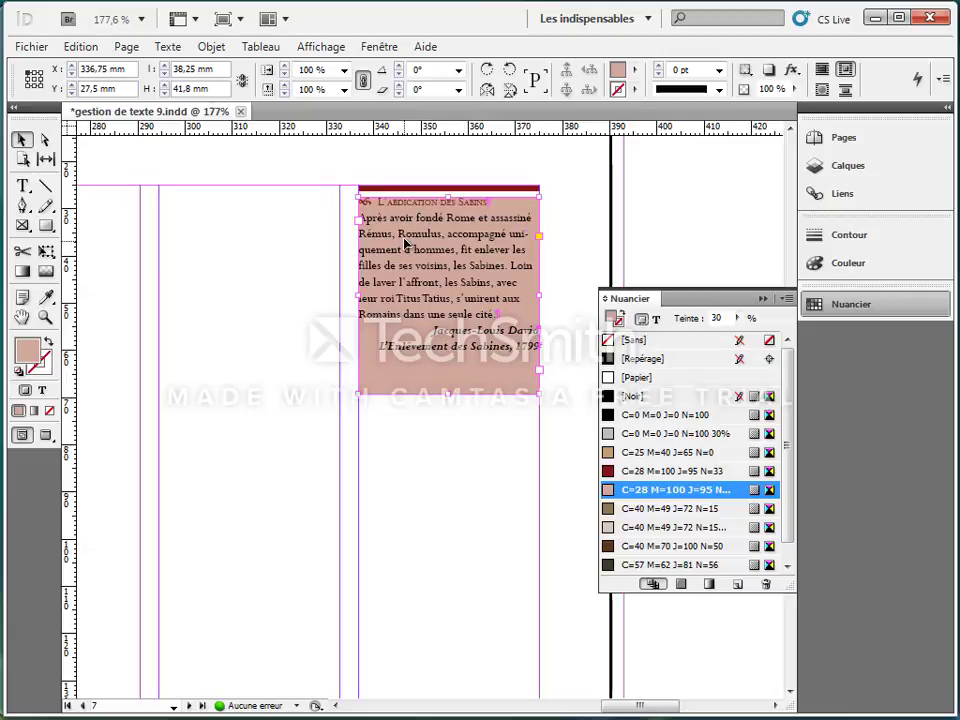
# Step: Try 2 mm left and right inner margins in the caption's text frame options, and undo the change
pyautogui.click(210, 47)
pyautogui.click(251, 289)
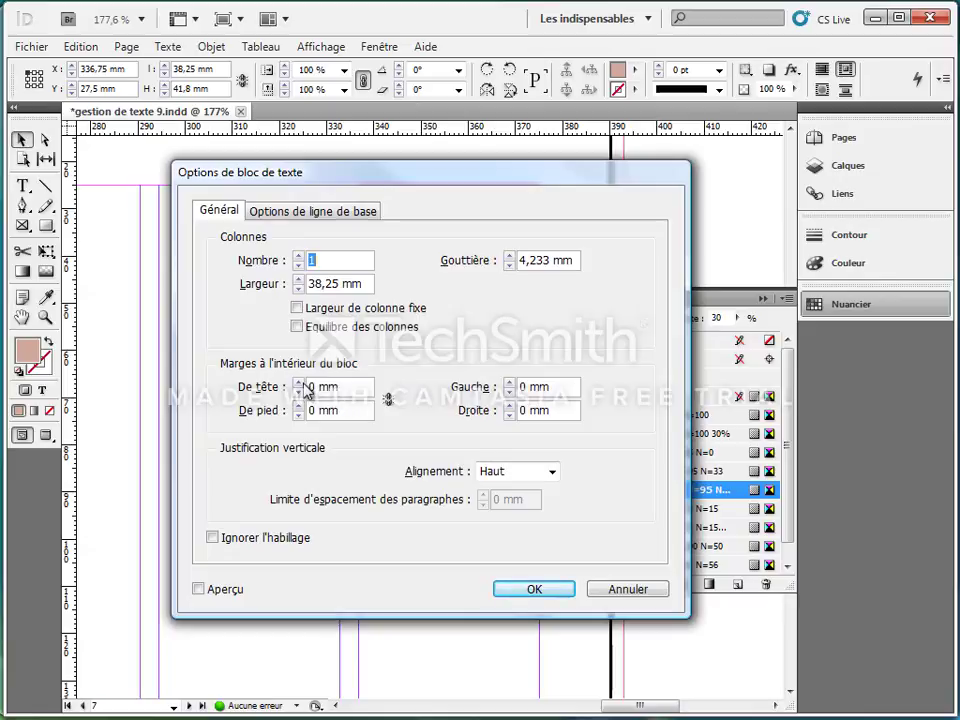
pyautogui.click(508, 405)
pyautogui.click(538, 590)
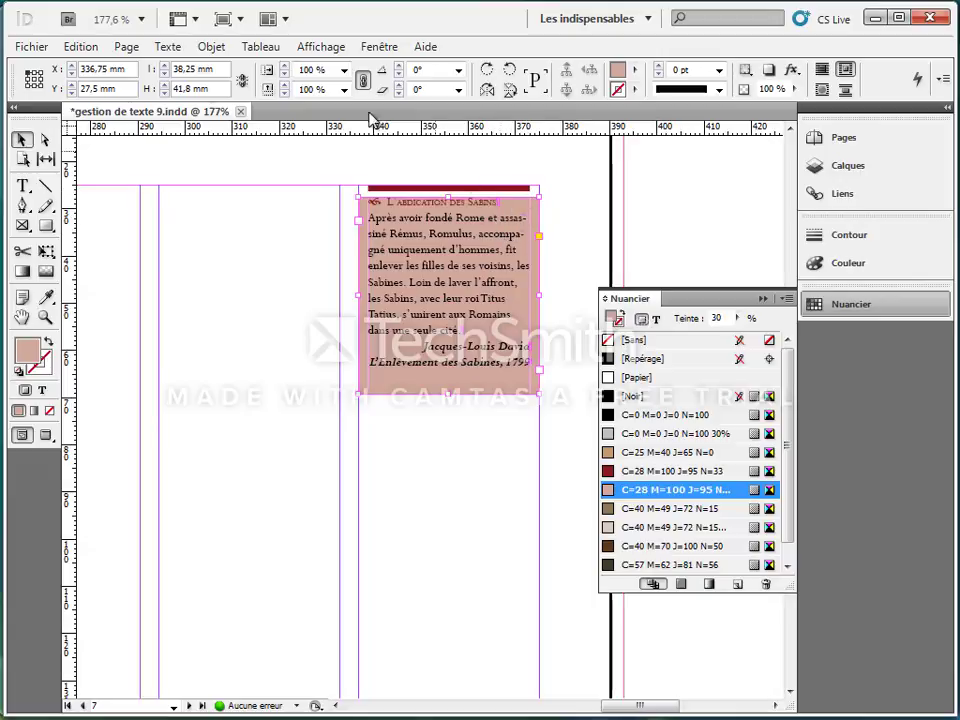
pyautogui.click(79, 47)
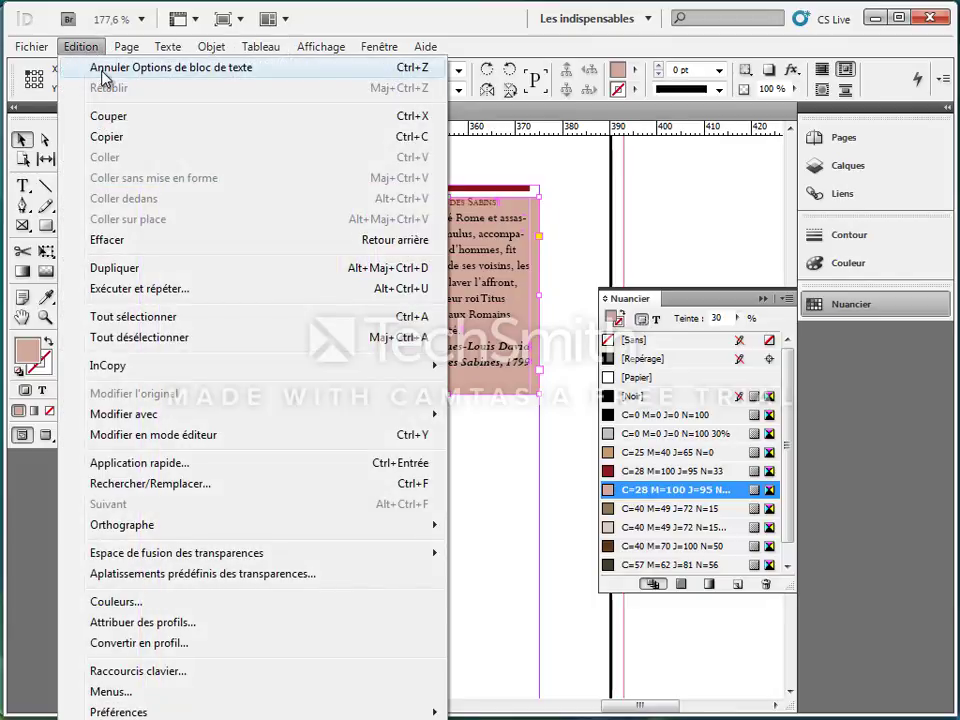
pyautogui.click(104, 68)
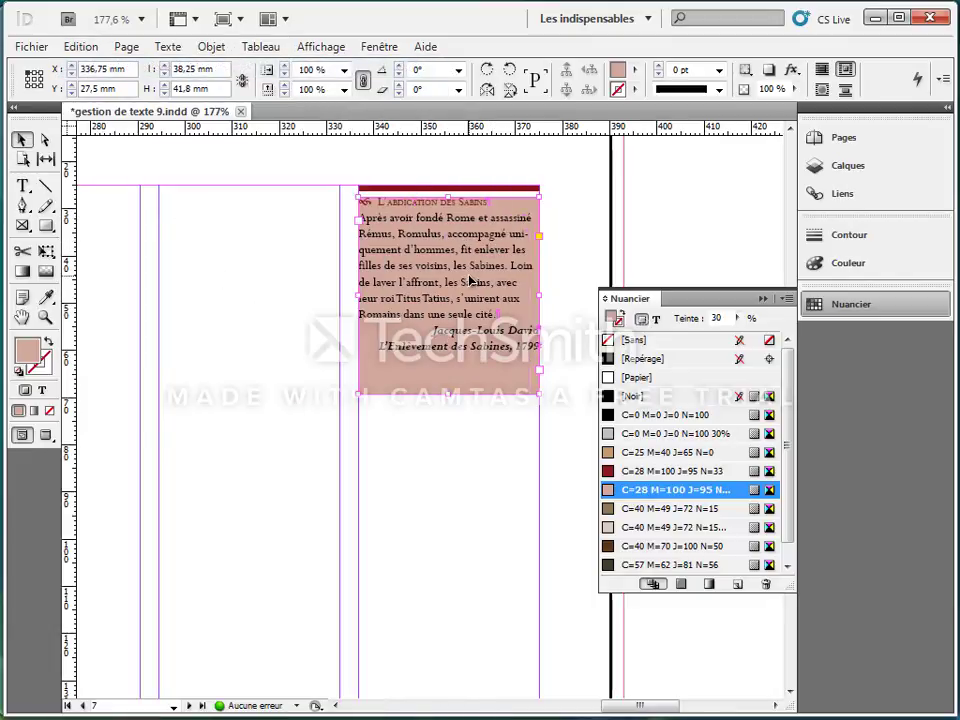
# Step: Set 2 mm left and right indents on the caption's body paragraph and credit lines, leaving out the heading
pyautogui.doubleClick(363, 219)
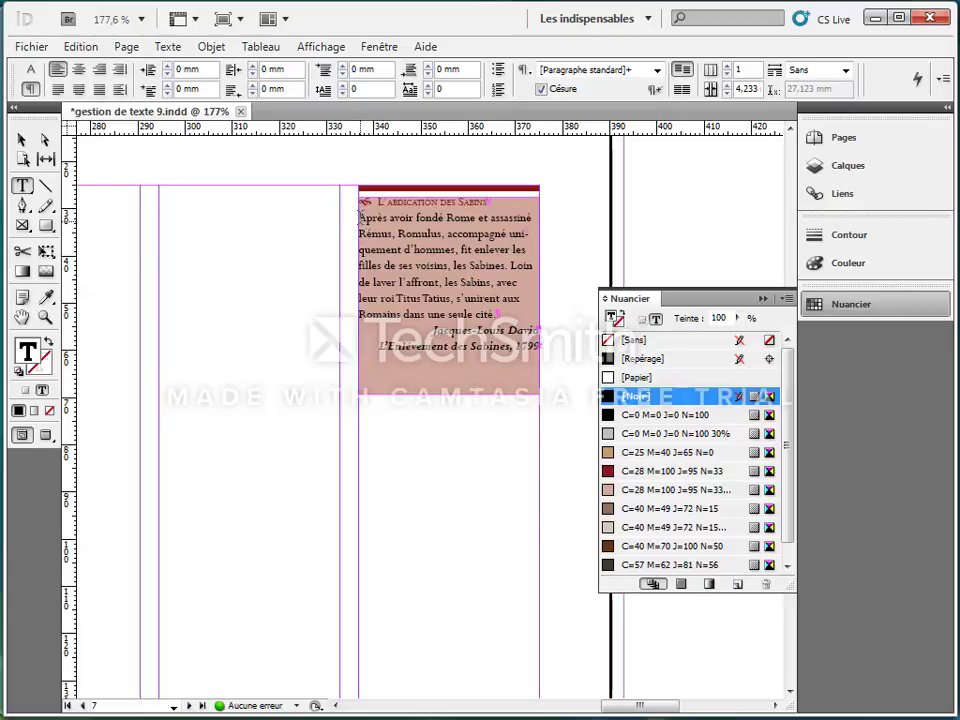
pyautogui.moveTo(361, 217); pyautogui.dragTo(530, 357)
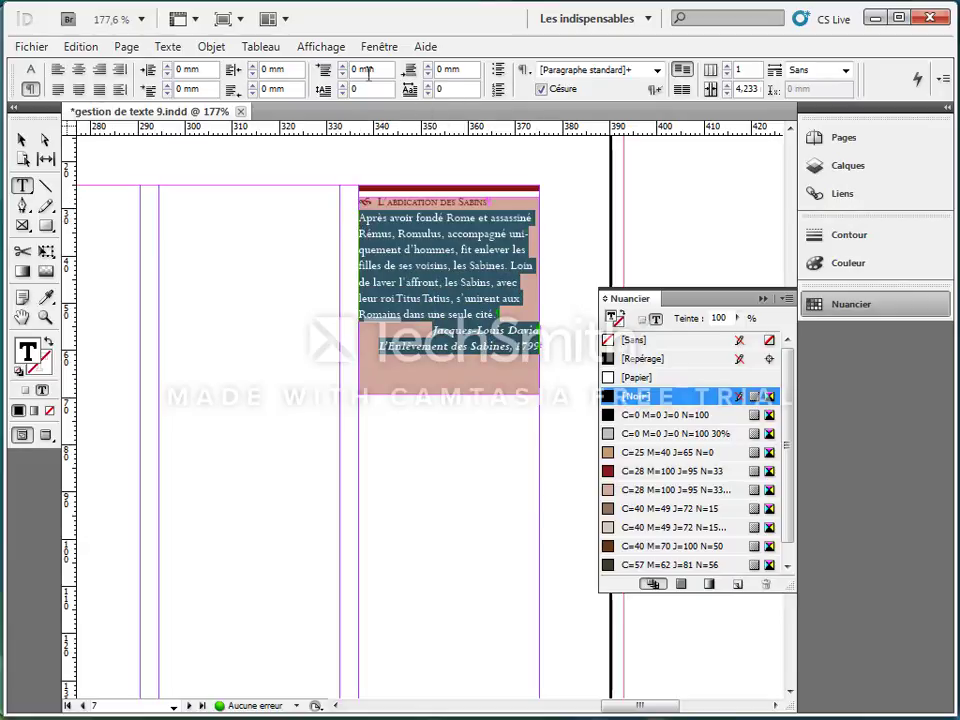
pyautogui.click(168, 65)
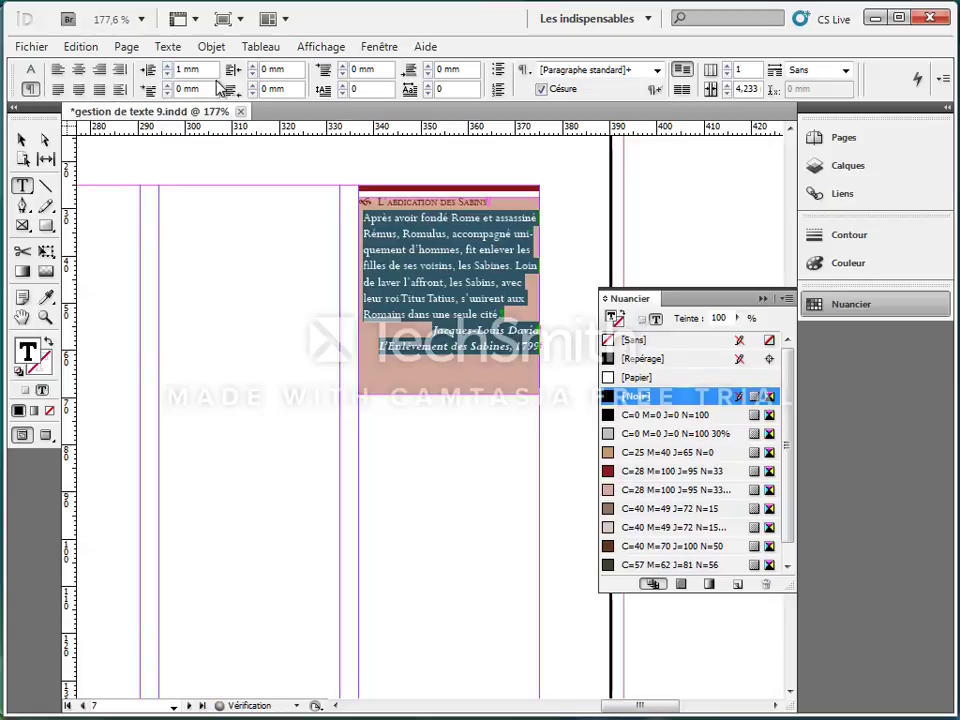
pyautogui.click(168, 65)
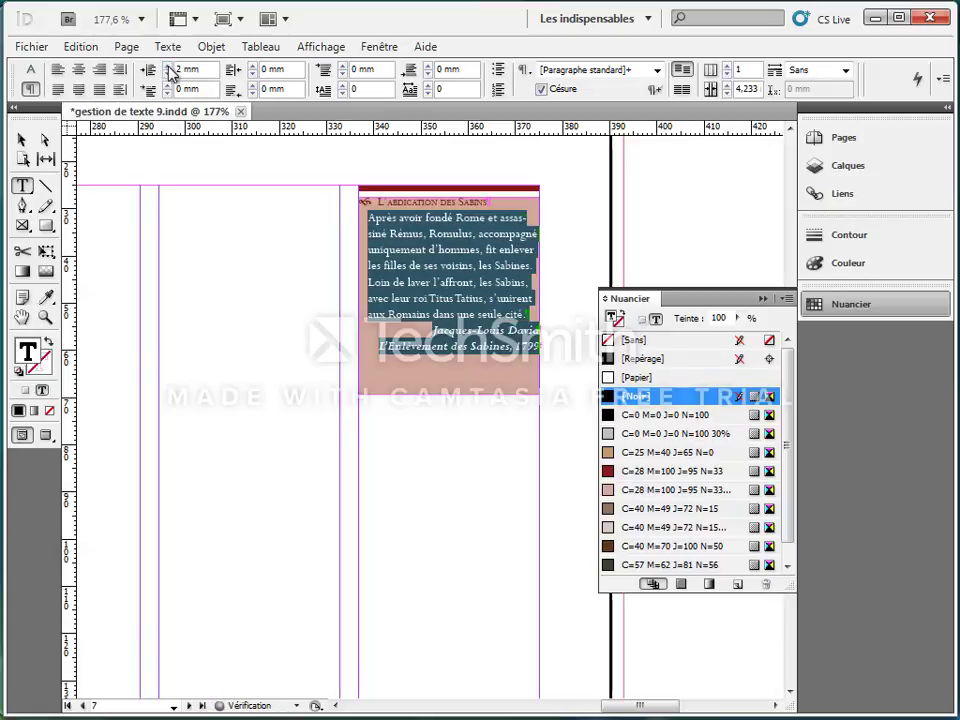
pyautogui.click(255, 65)
pyautogui.click(255, 65)
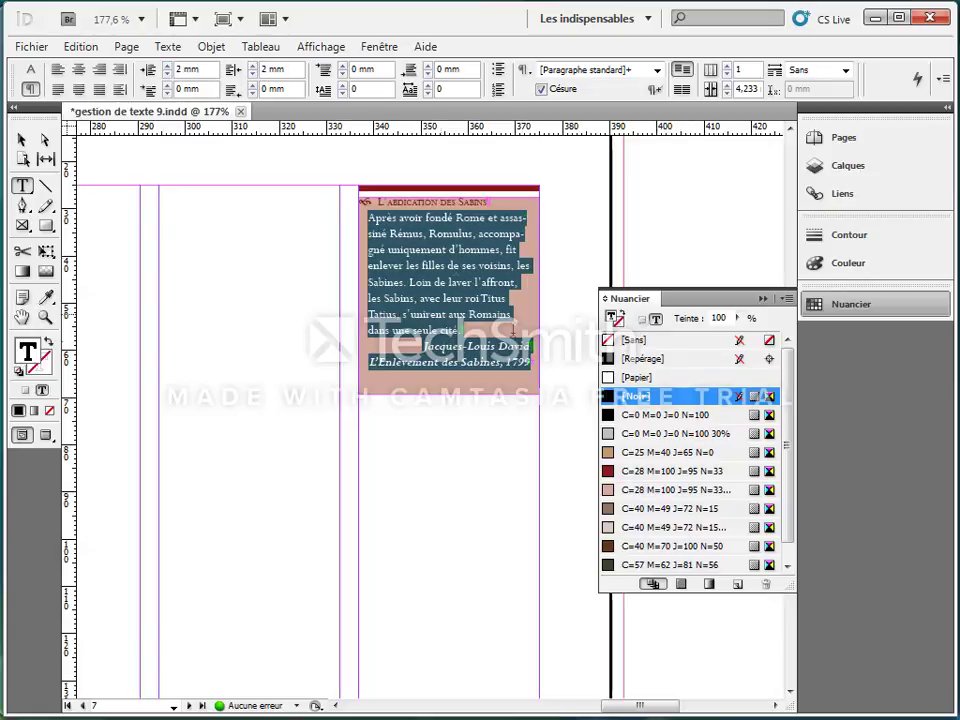
pyautogui.click(507, 233)
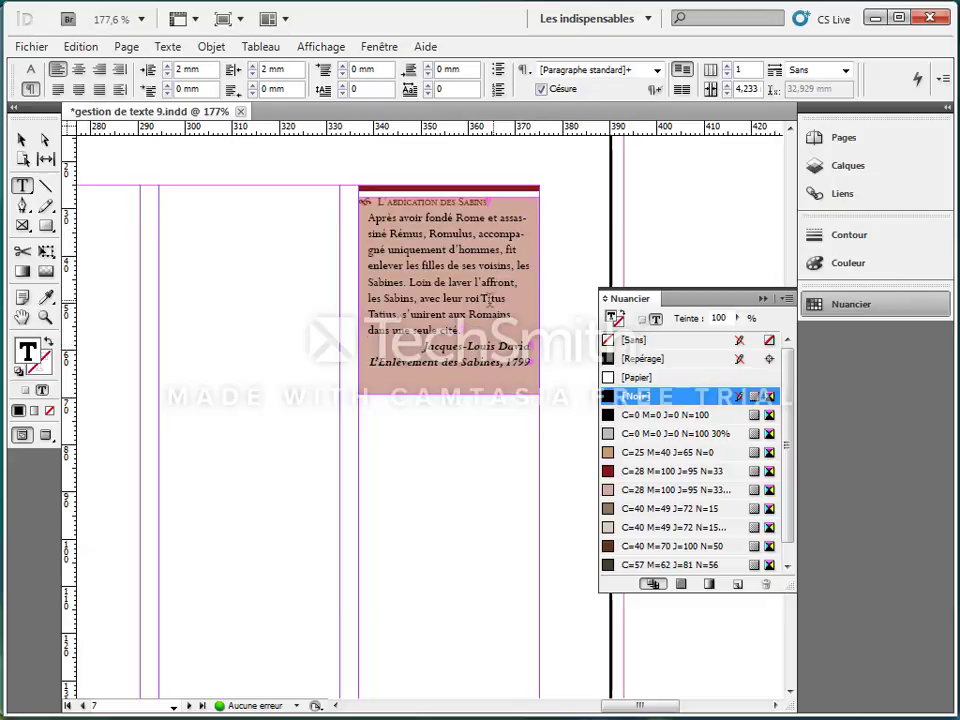
# Step: Turn off hyphenation (Césure) for the caption's body paragraph and justify it with the last line aligned left
pyautogui.moveTo(471, 327); pyautogui.dragTo(368, 216)
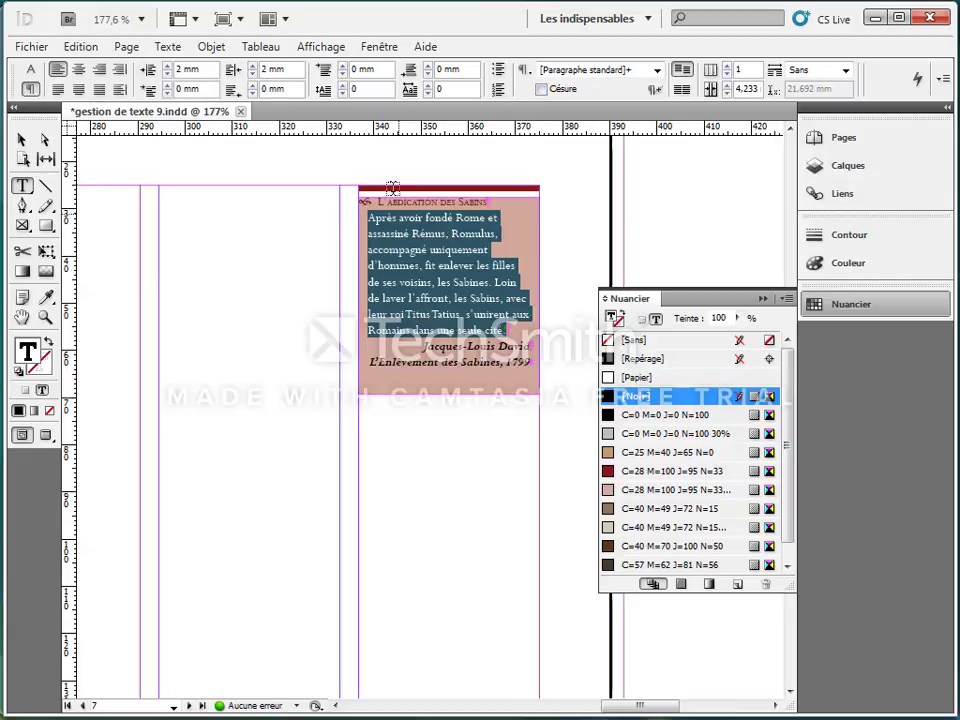
pyautogui.click(58, 90)
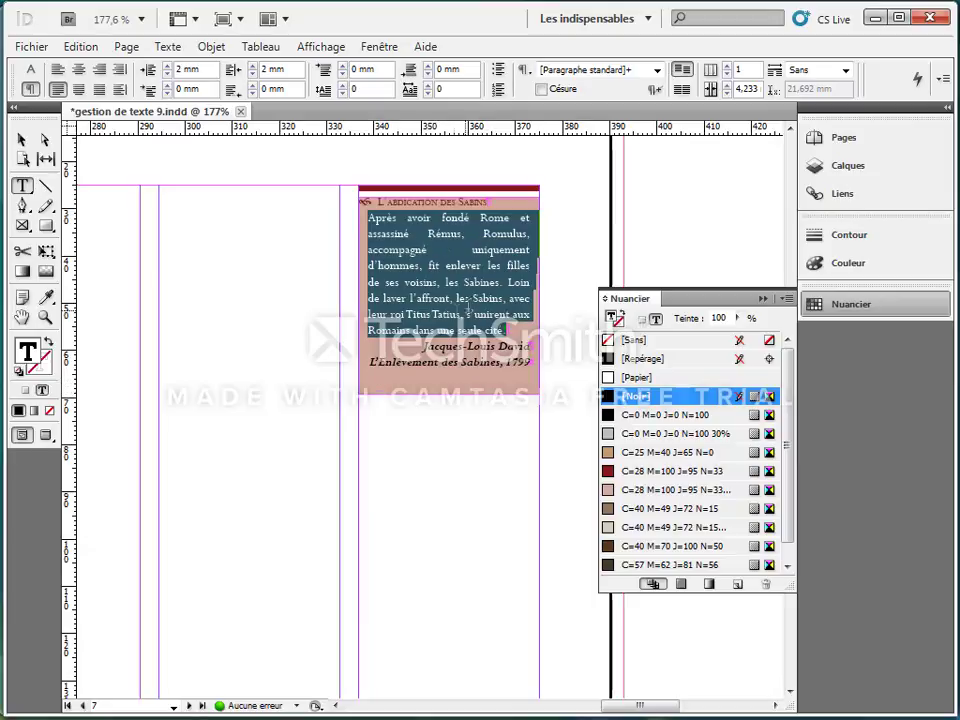
pyautogui.click(446, 282)
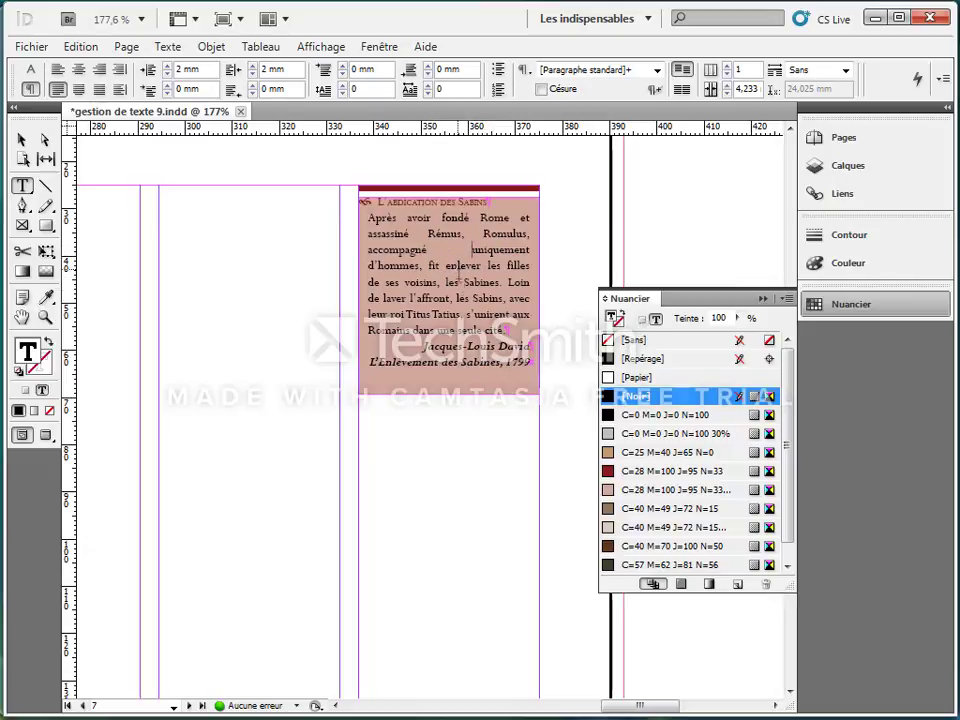
# Step: Restore left alignment on the caption's body paragraph
pyautogui.moveTo(506, 330); pyautogui.dragTo(340, 218)
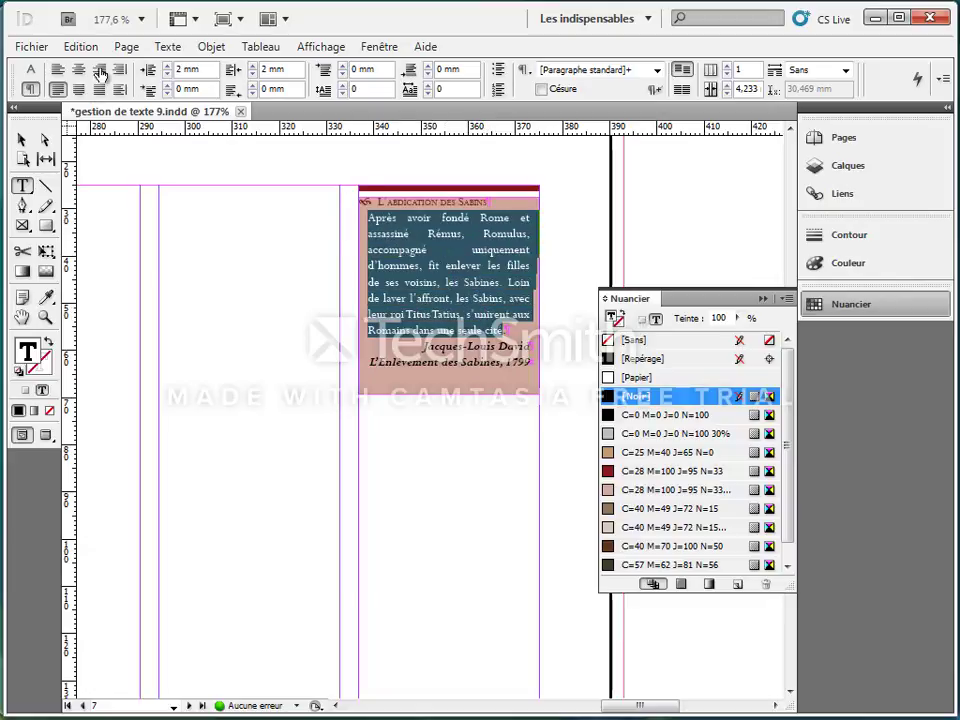
pyautogui.click(58, 70)
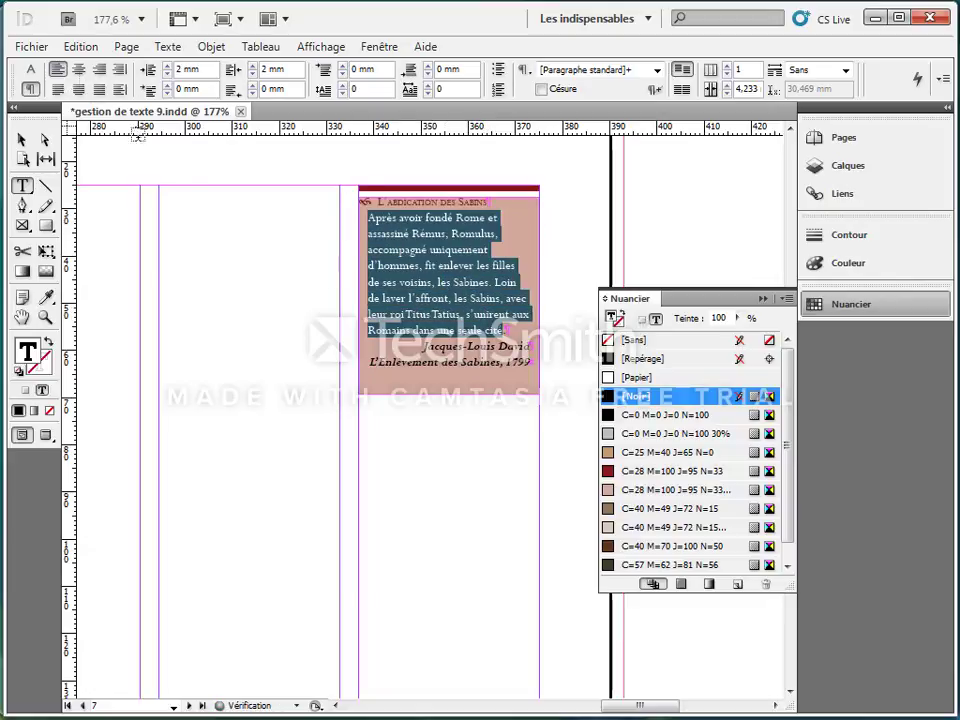
pyautogui.click(470, 298)
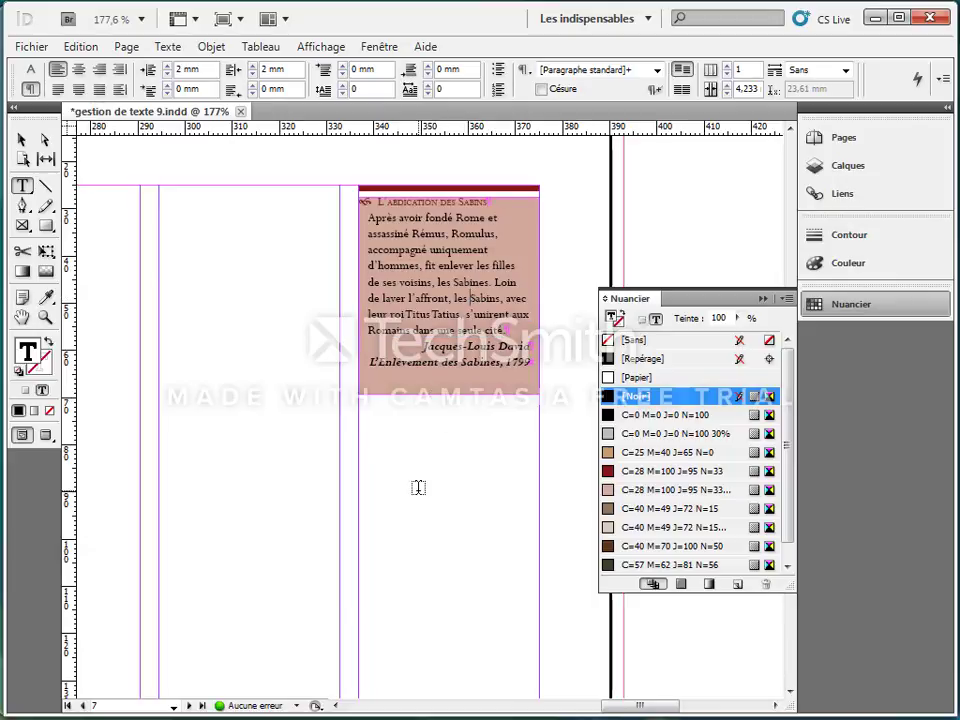
# Step: Enable a paragraph rule above (Filet au-dessus) for the "Archéologie" heading on page 7
pyautogui.doubleClick(22, 318)
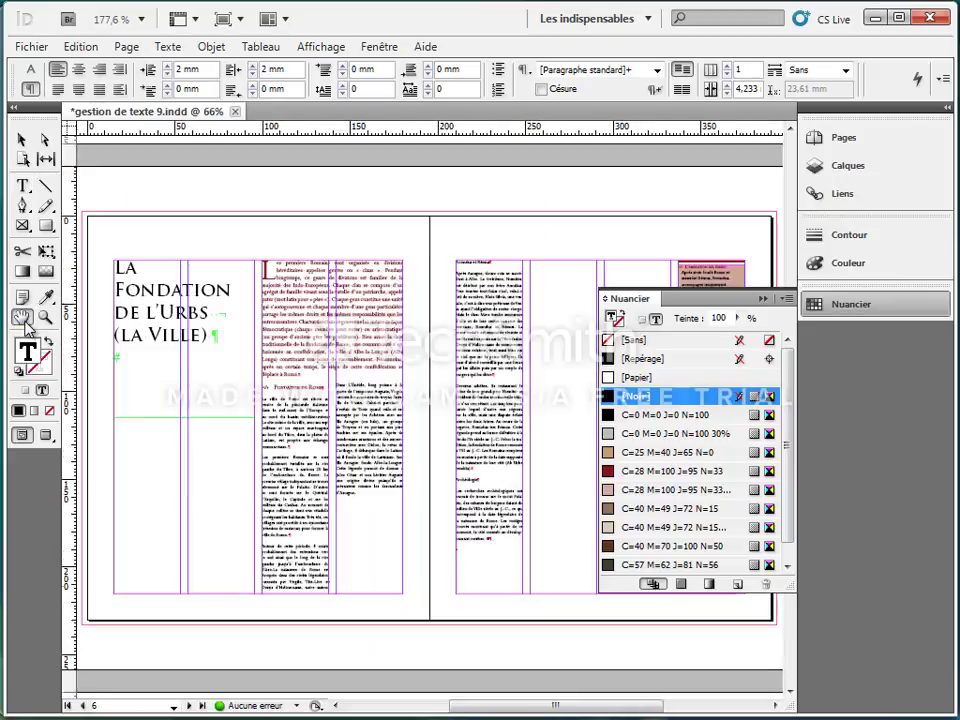
pyautogui.click(45, 317)
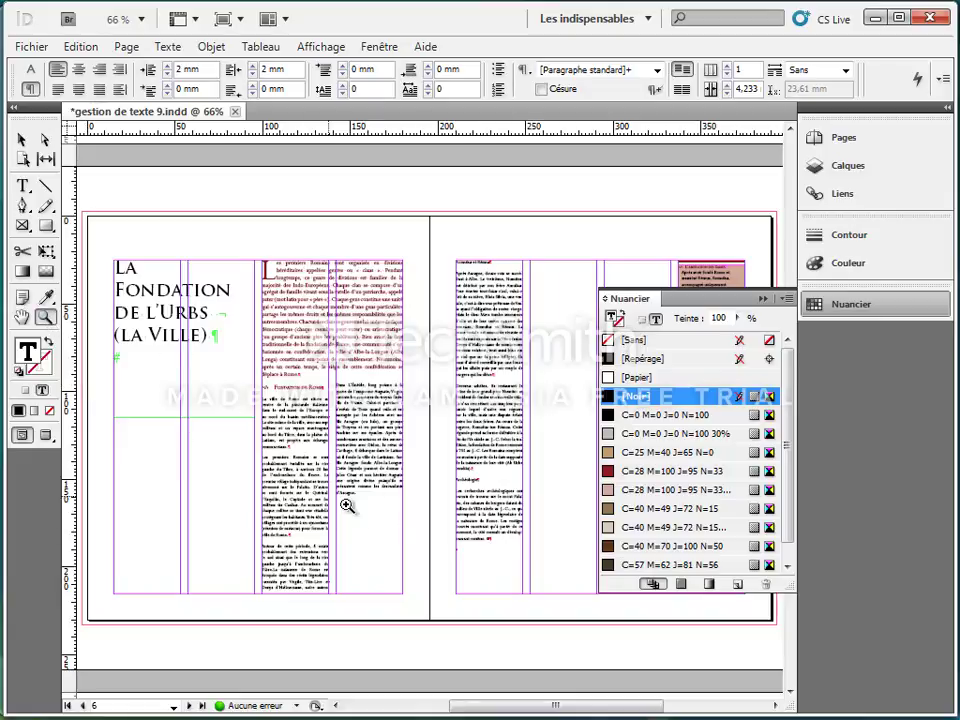
pyautogui.moveTo(438, 457); pyautogui.dragTo(536, 532)
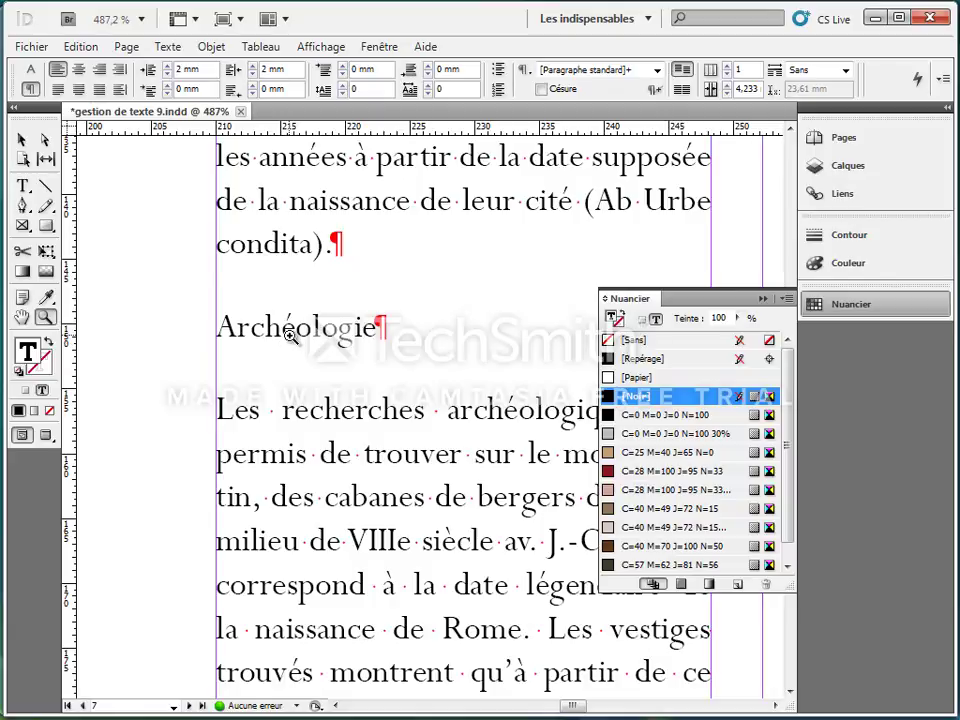
pyautogui.click(23, 186)
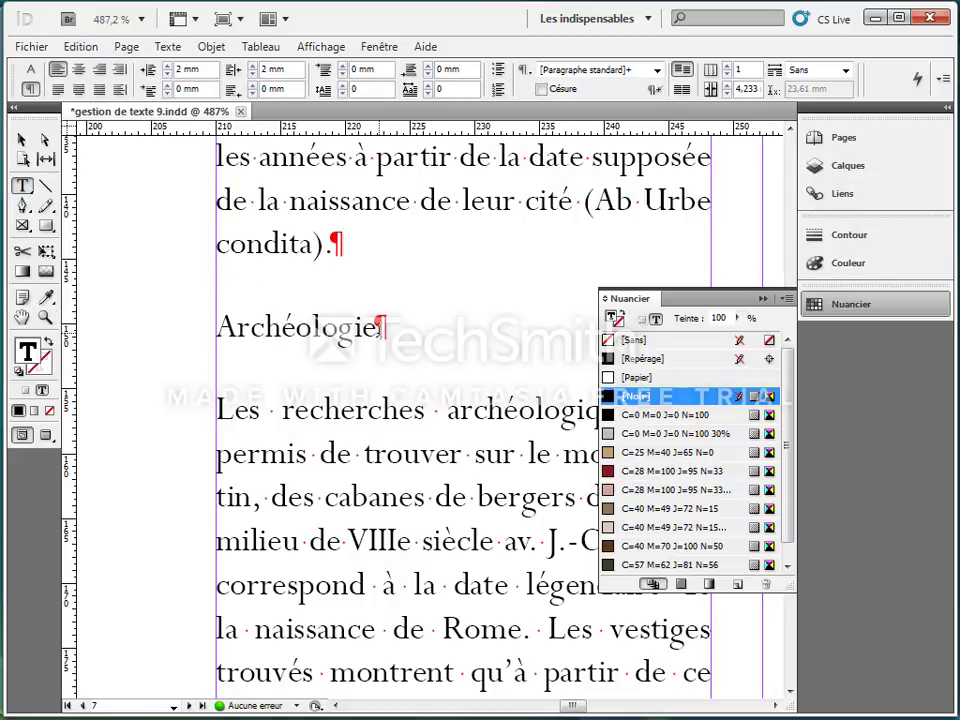
pyautogui.moveTo(379, 327); pyautogui.dragTo(266, 316)
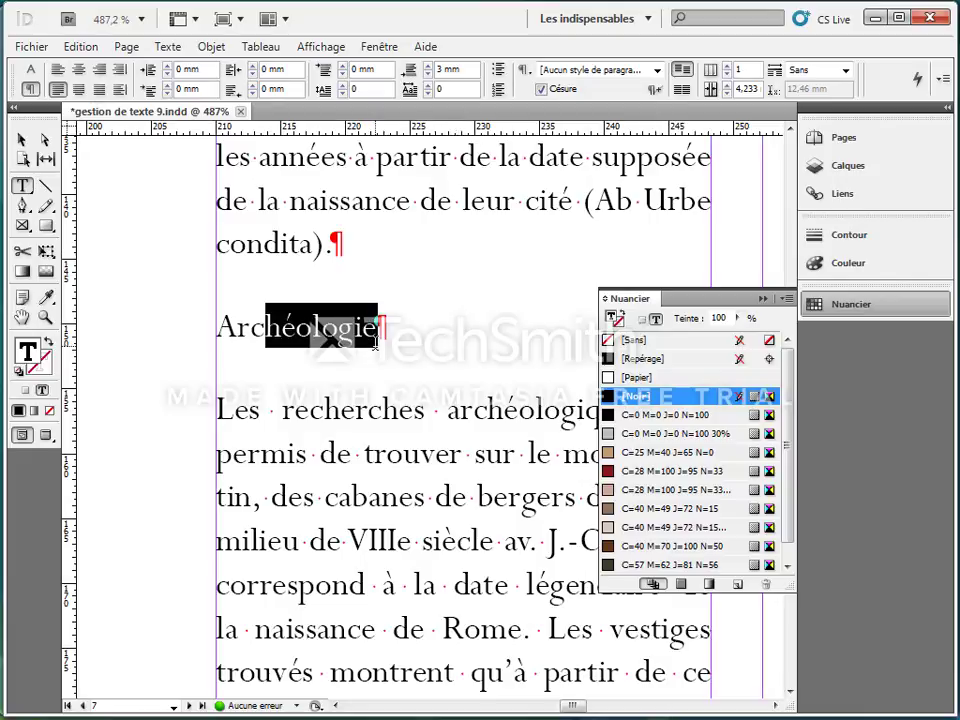
pyautogui.moveTo(376, 330); pyautogui.dragTo(214, 328)
pyautogui.click(945, 79)
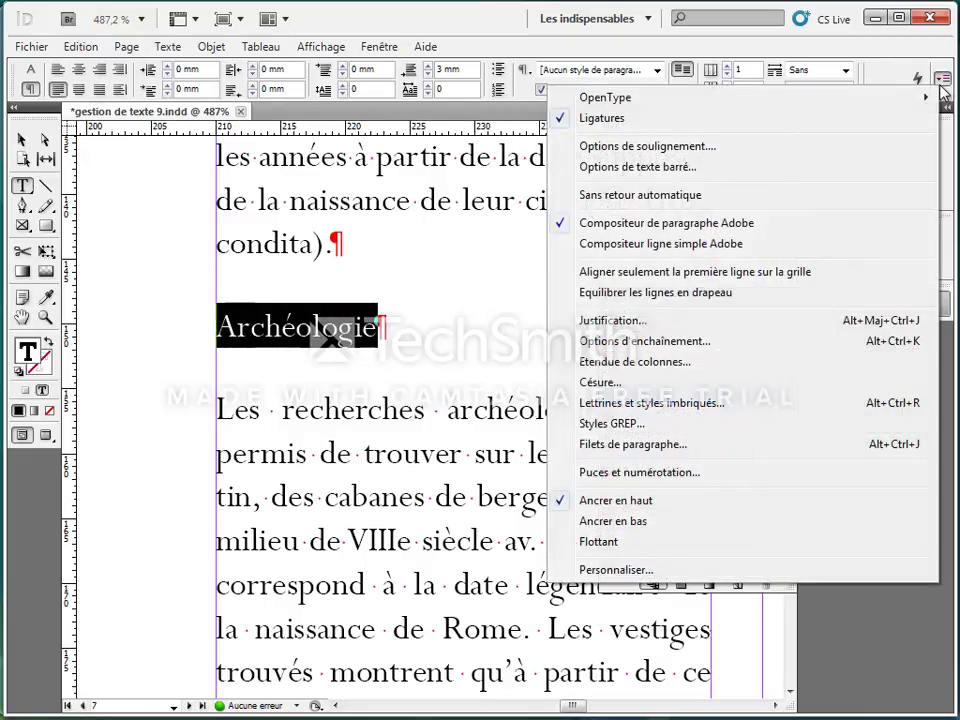
pyautogui.click(633, 444)
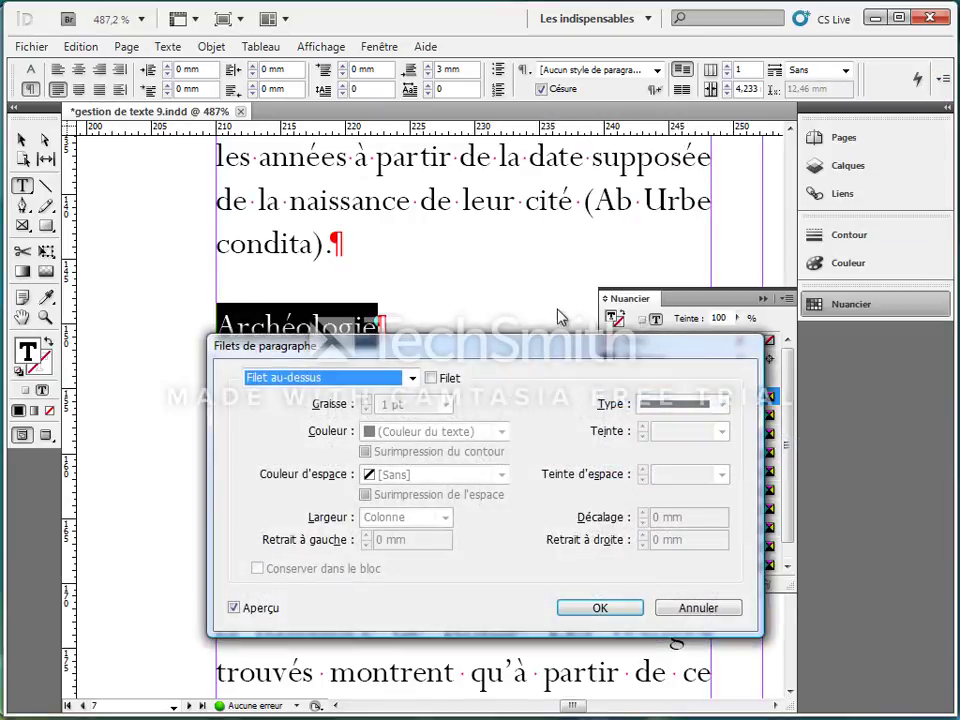
pyautogui.moveTo(532, 348); pyautogui.dragTo(625, 163)
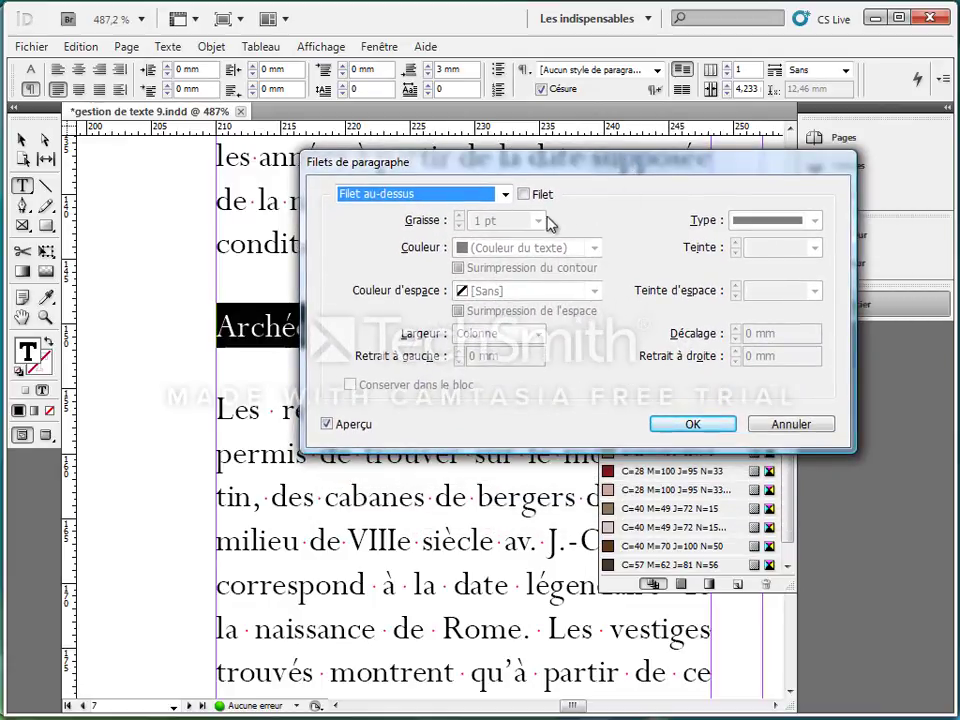
pyautogui.click(524, 195)
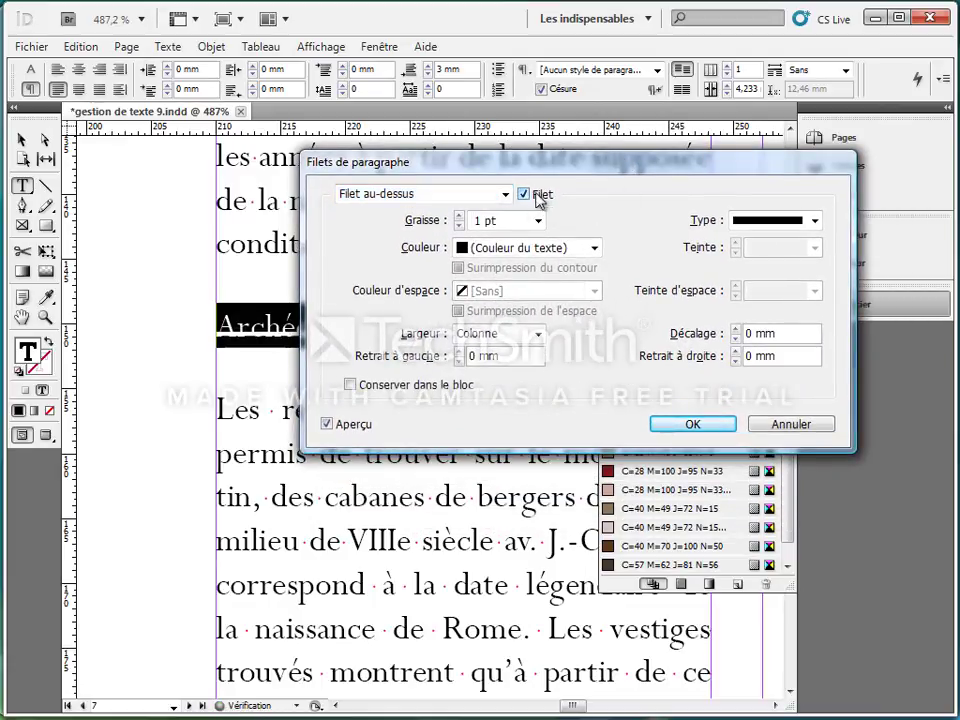
# Step: Set the line type of the "Archéologie" heading's rule above to Pointillés
pyautogui.moveTo(580, 164); pyautogui.dragTo(475, 35)
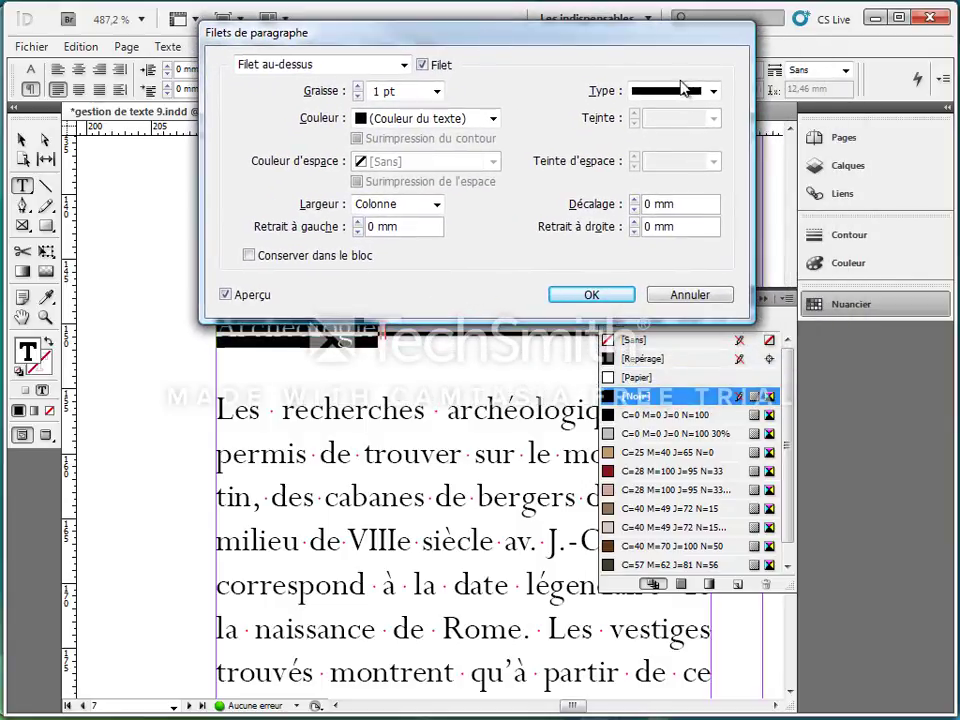
pyautogui.click(716, 93)
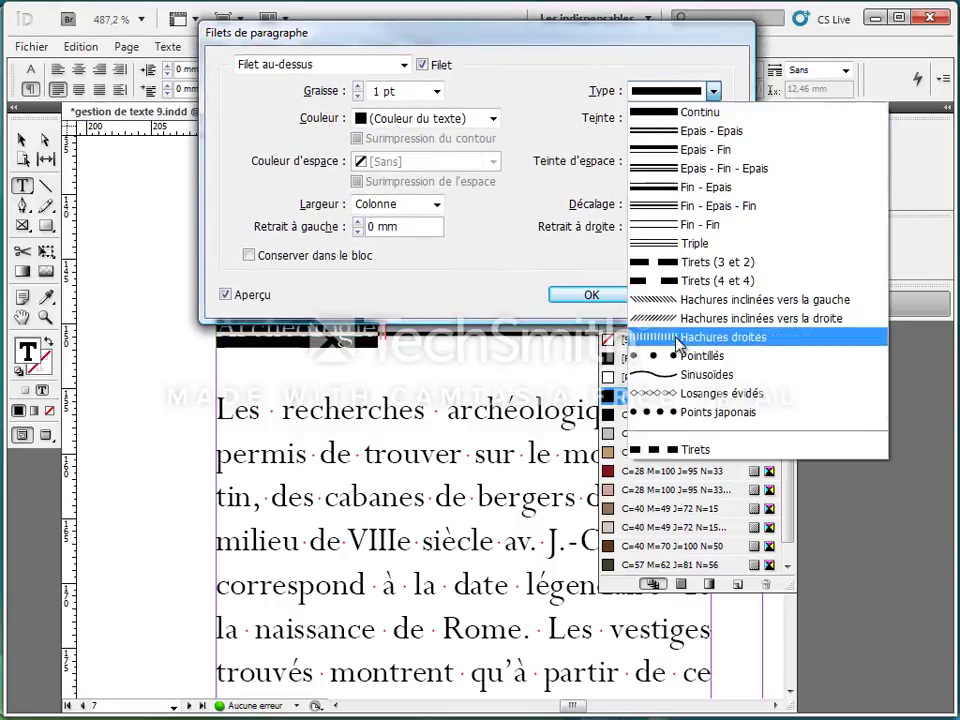
pyautogui.click(679, 360)
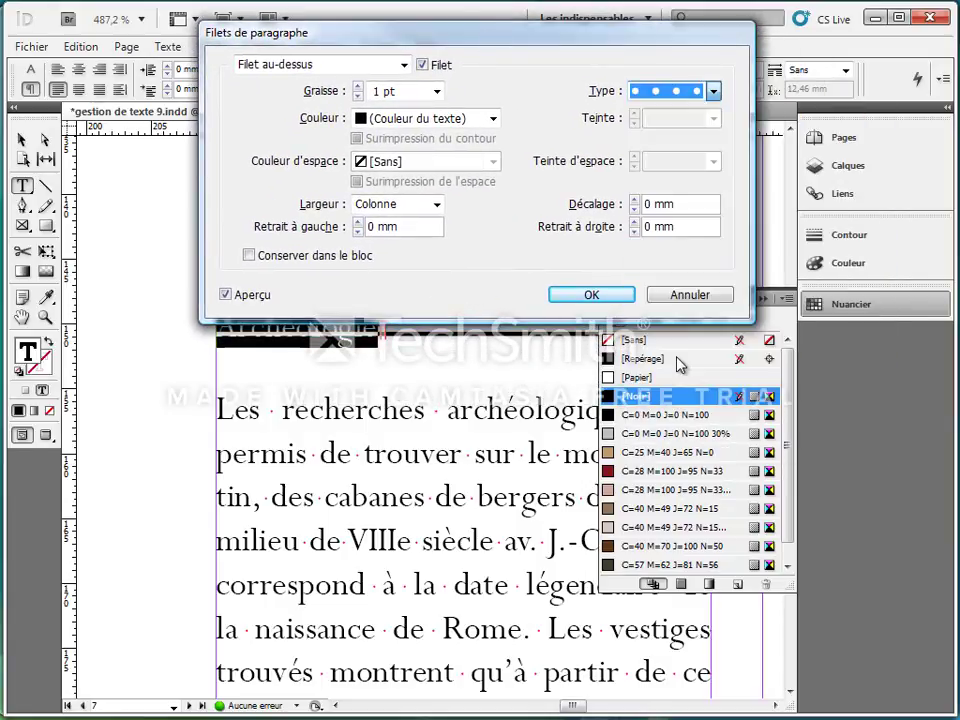
# Step: Increase the weight (Graisse) of the "Archéologie" heading's dotted rule above to 8 pt
pyautogui.click(359, 87)
pyautogui.click(359, 87)
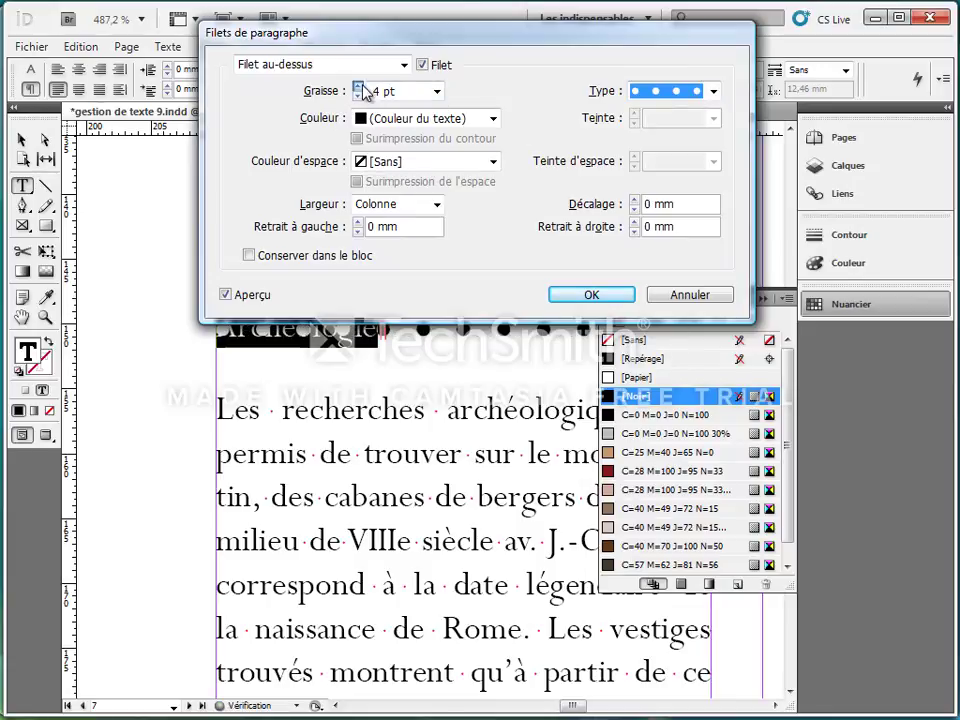
pyautogui.click(363, 87)
pyautogui.click(363, 87)
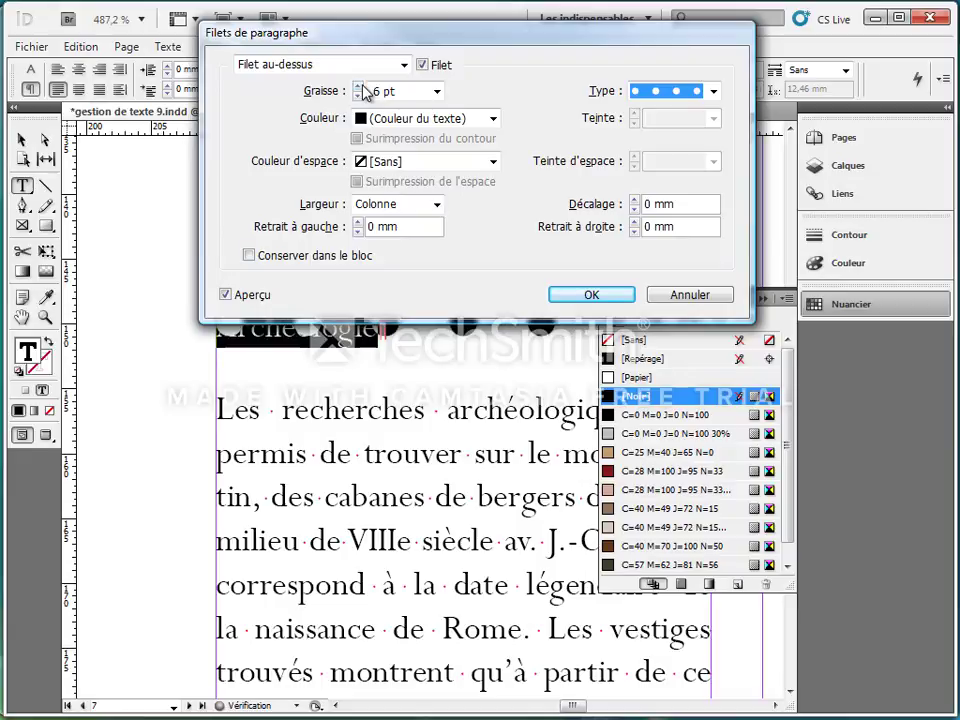
pyautogui.click(360, 87)
pyautogui.moveTo(477, 36); pyautogui.dragTo(443, 437)
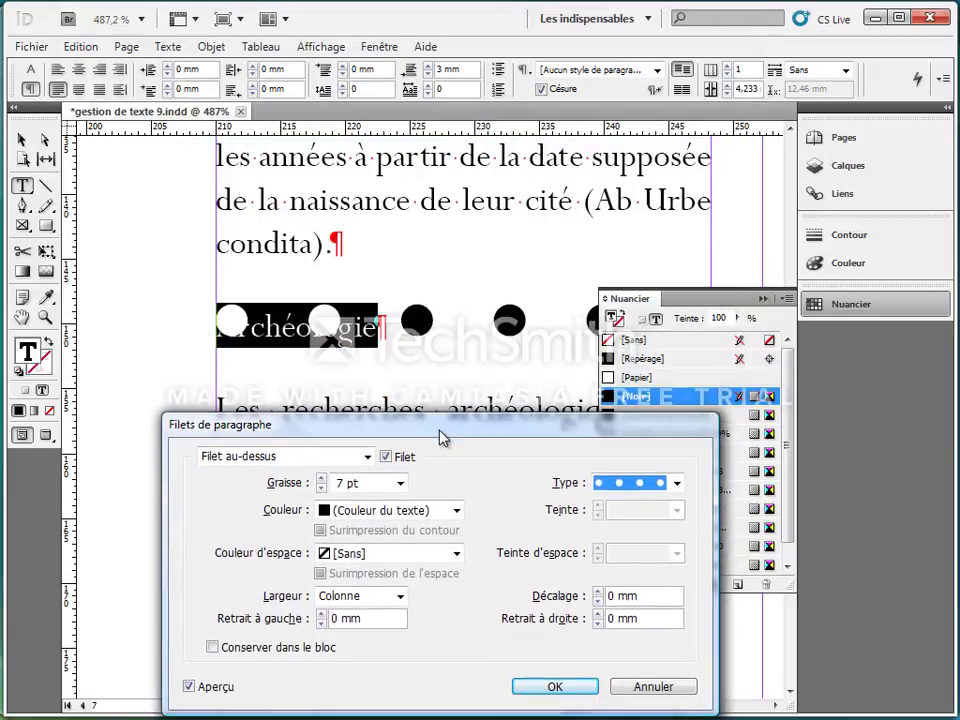
pyautogui.click(322, 478)
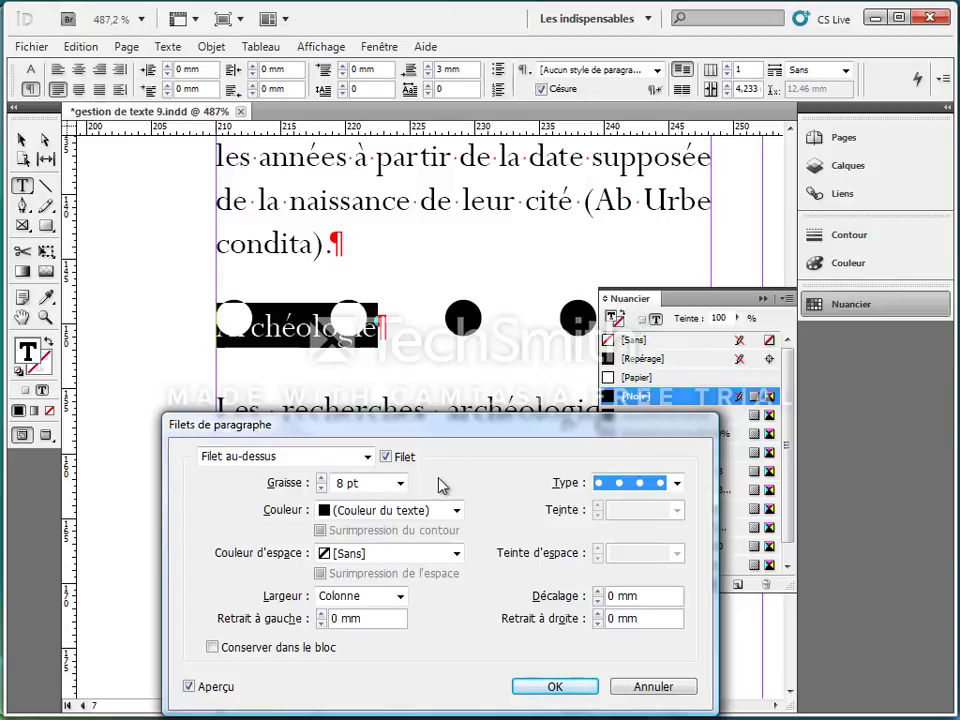
# Step: Set both the gap colour (Couleur d'espace) and the colour of the heading's rule above to the C=28 M=100 J=95 N=33 red
pyautogui.click(456, 554)
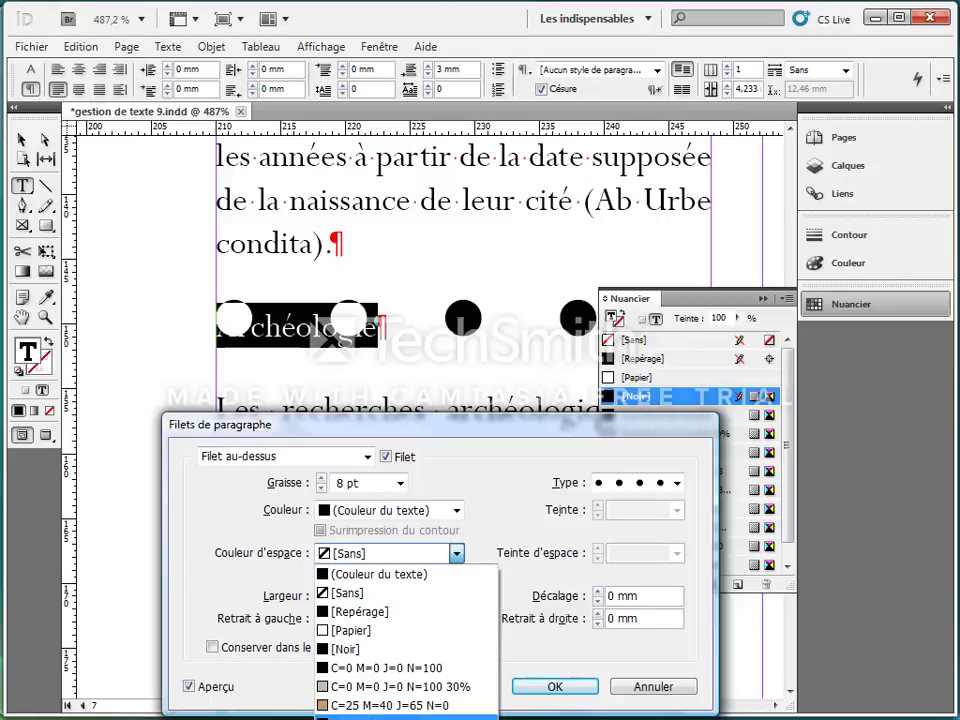
pyautogui.click(400, 716)
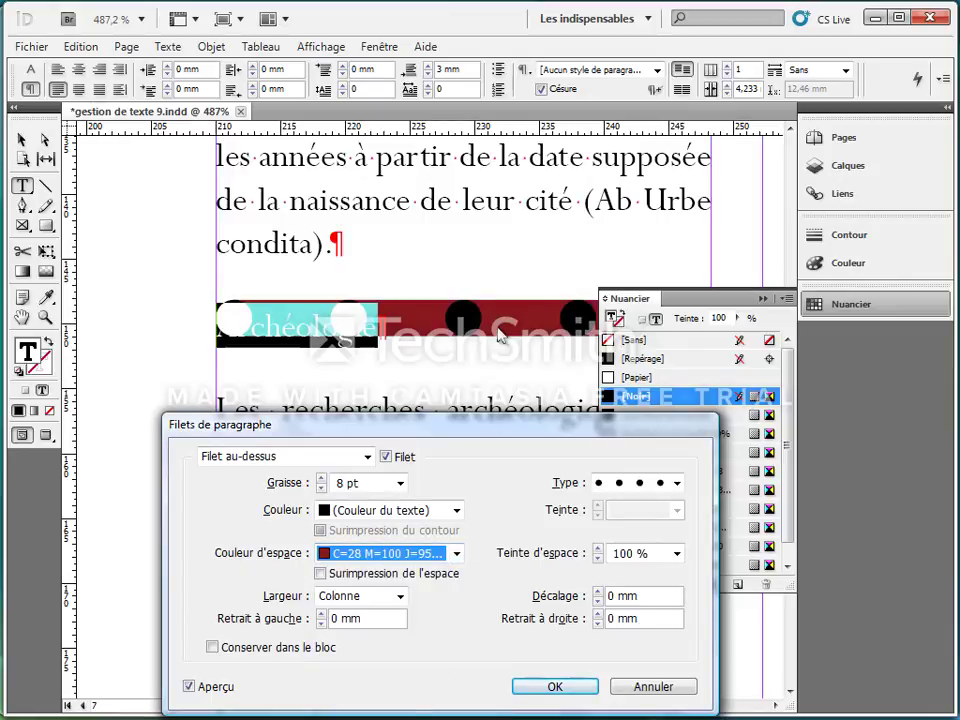
pyautogui.click(456, 511)
pyautogui.click(400, 677)
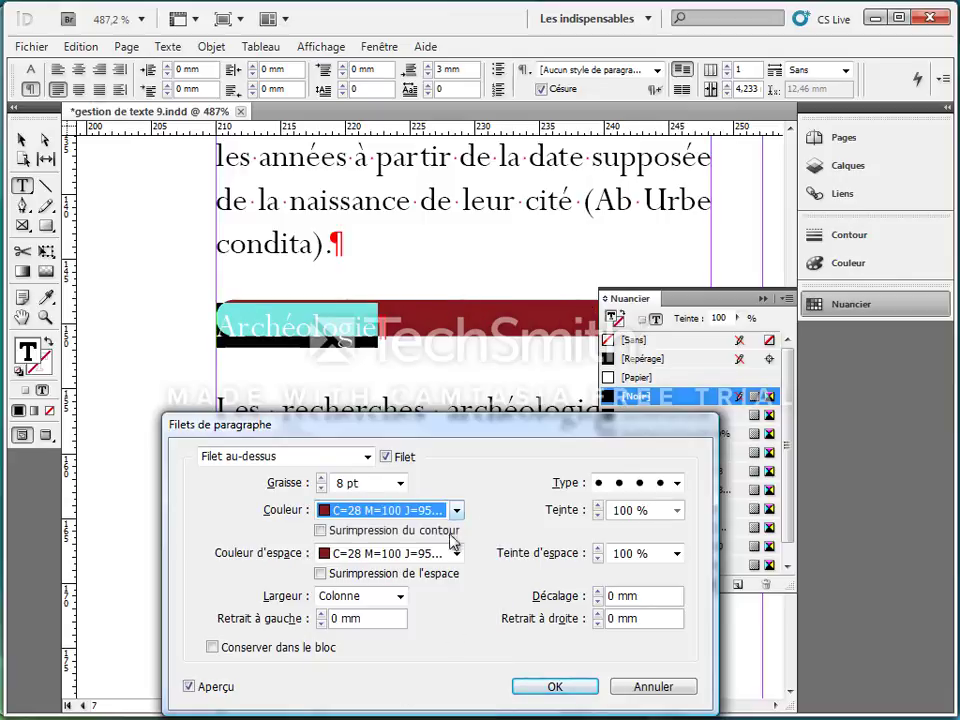
# Step: Increase the weight of the heading's red rule above to 11 pt
pyautogui.moveTo(476, 426); pyautogui.dragTo(478, 414)
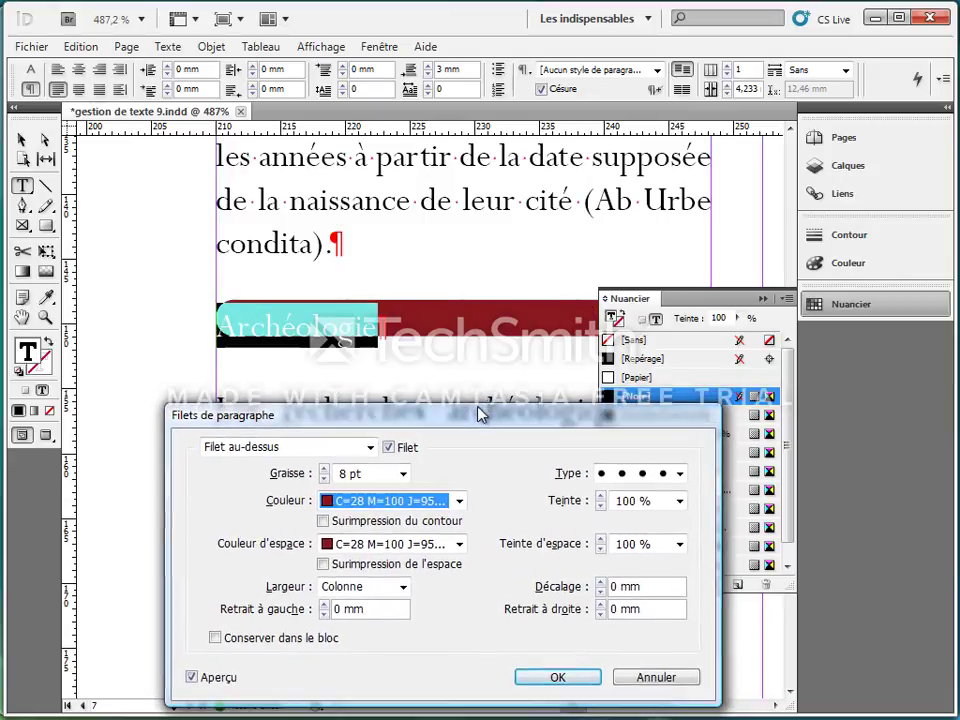
pyautogui.click(325, 471)
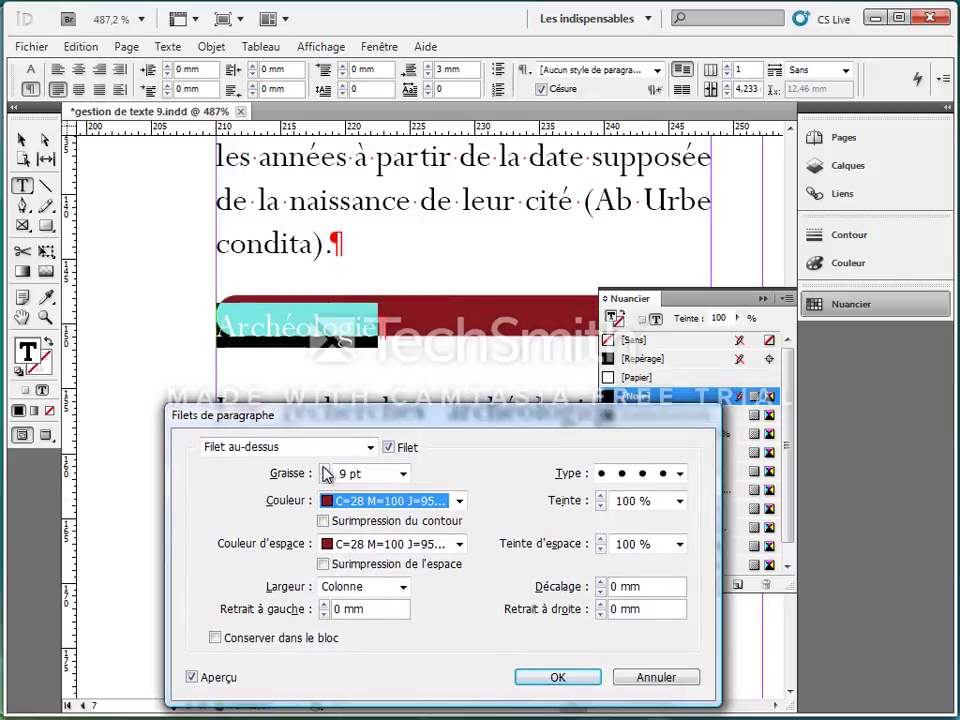
pyautogui.click(325, 469)
pyautogui.click(325, 469)
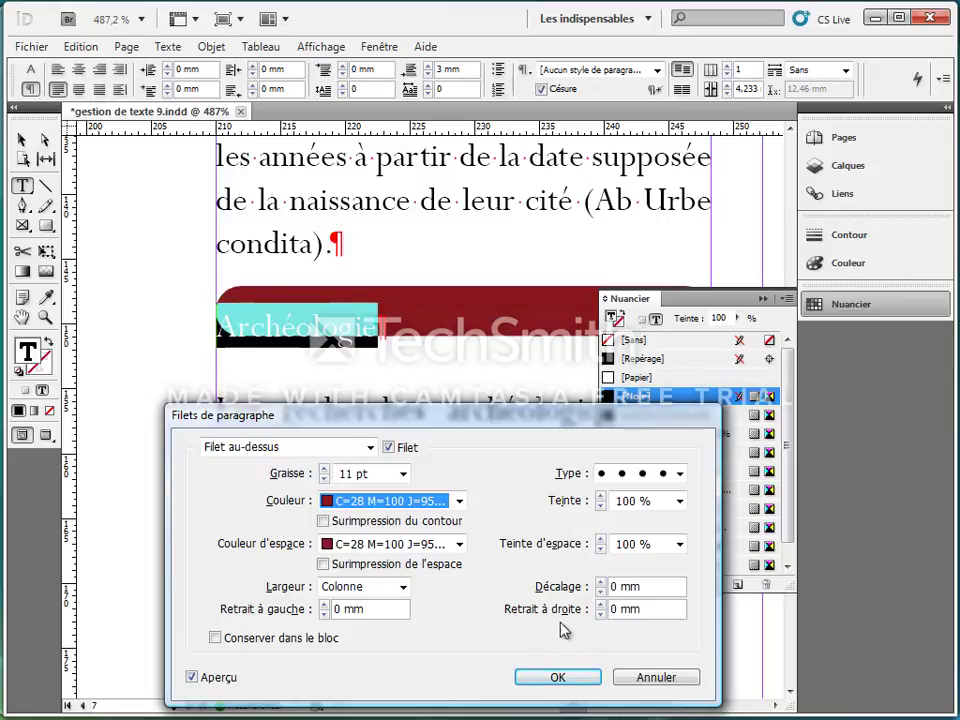
# Step: Set the offset (Décalage) of the heading's rule above to -1 mm and apply the paragraph rule settings
pyautogui.click(602, 583)
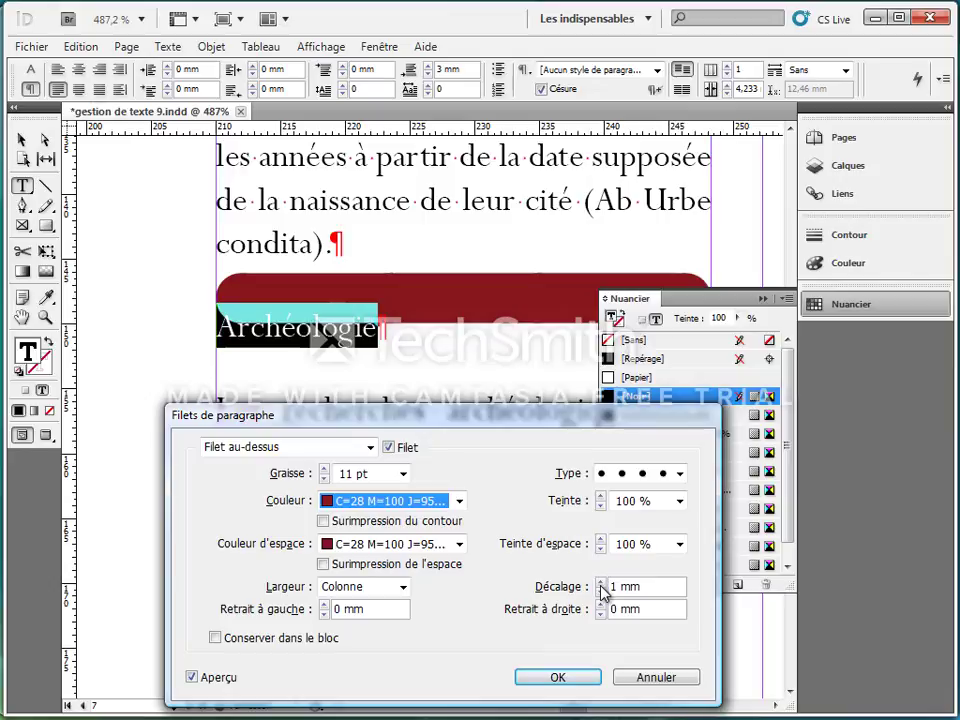
pyautogui.click(602, 583)
pyautogui.click(601, 591)
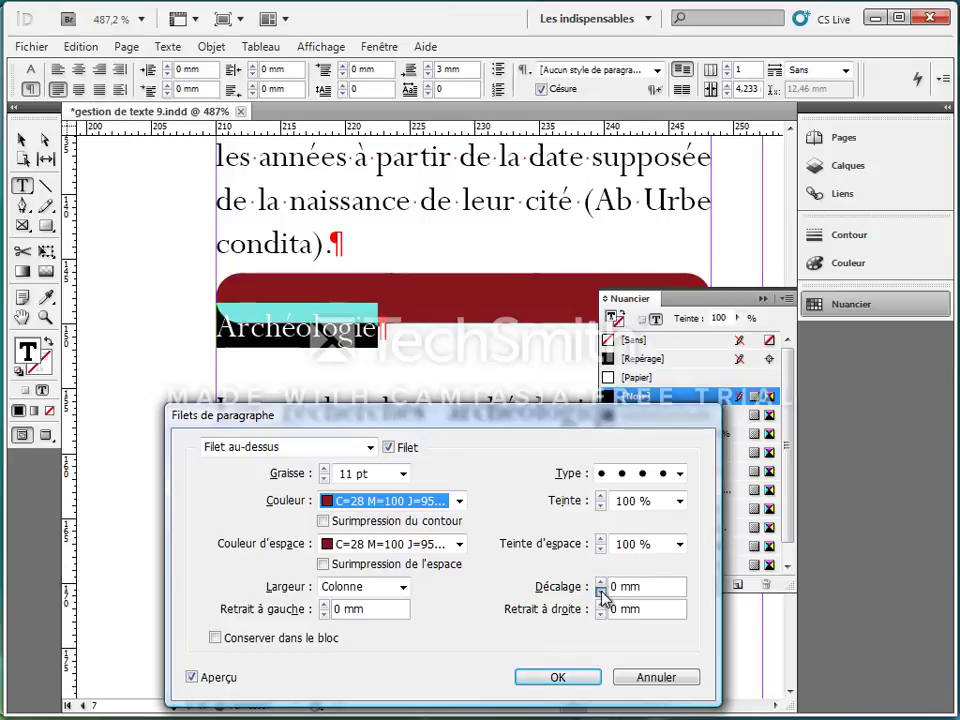
pyautogui.click(601, 591)
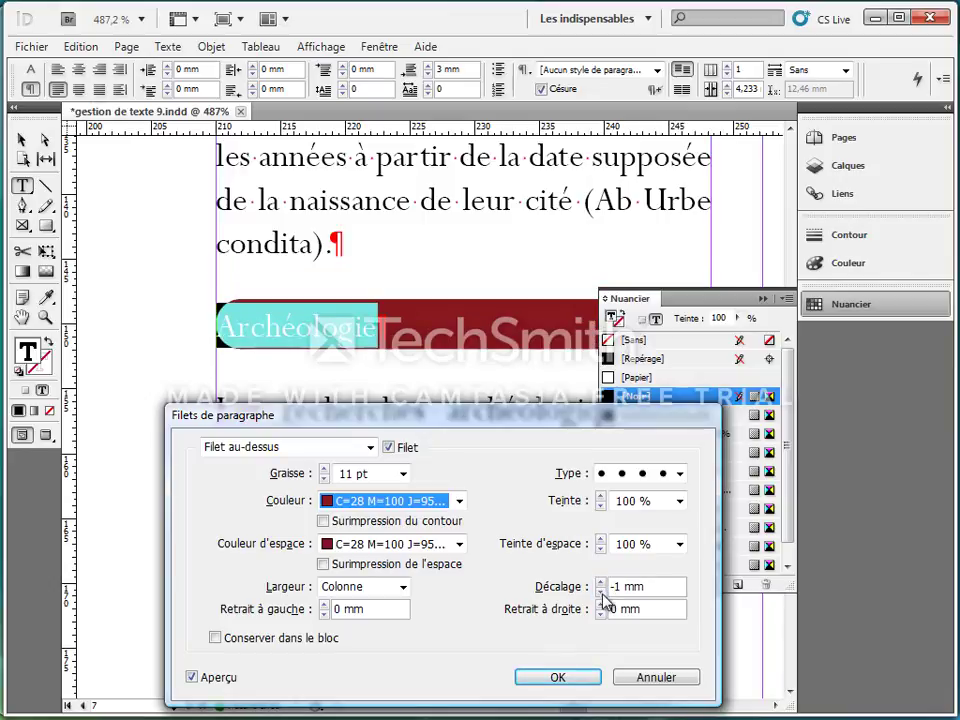
pyautogui.click(559, 679)
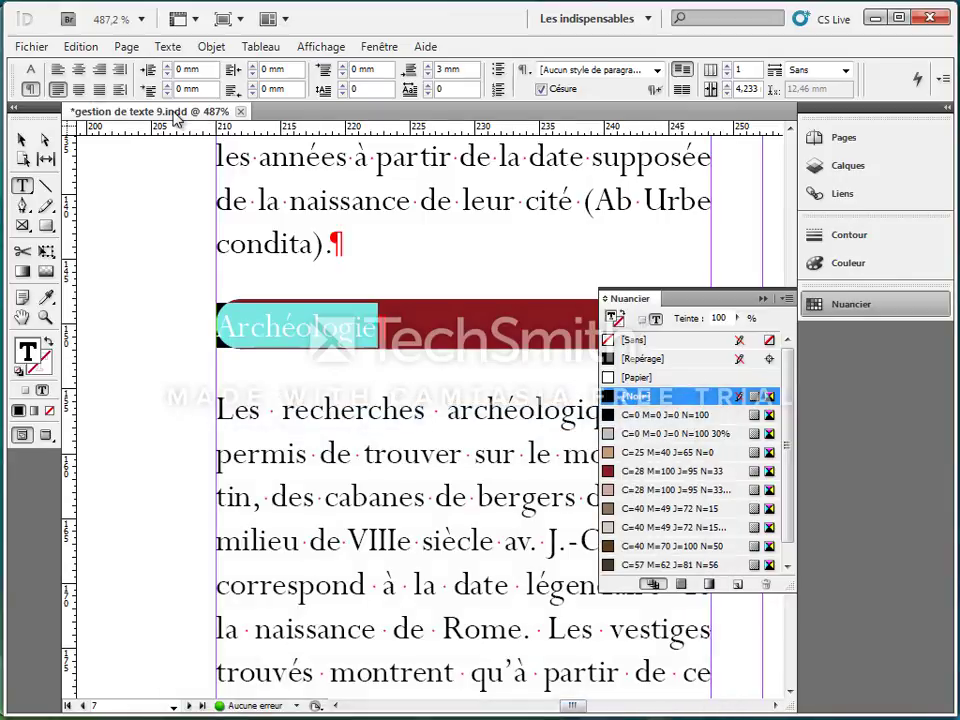
# Step: Centre the "Archéologie" heading and colour its text with the C=0 M=0 J=0 N=0 swatch
pyautogui.click(78, 69)
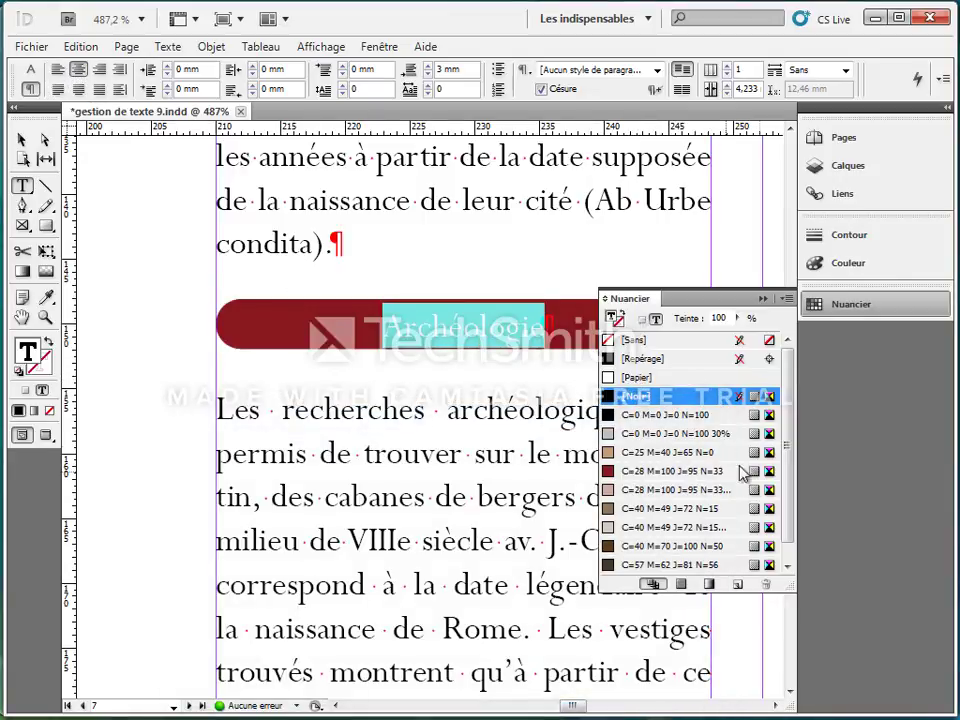
pyautogui.moveTo(791, 446); pyautogui.dragTo(790, 515)
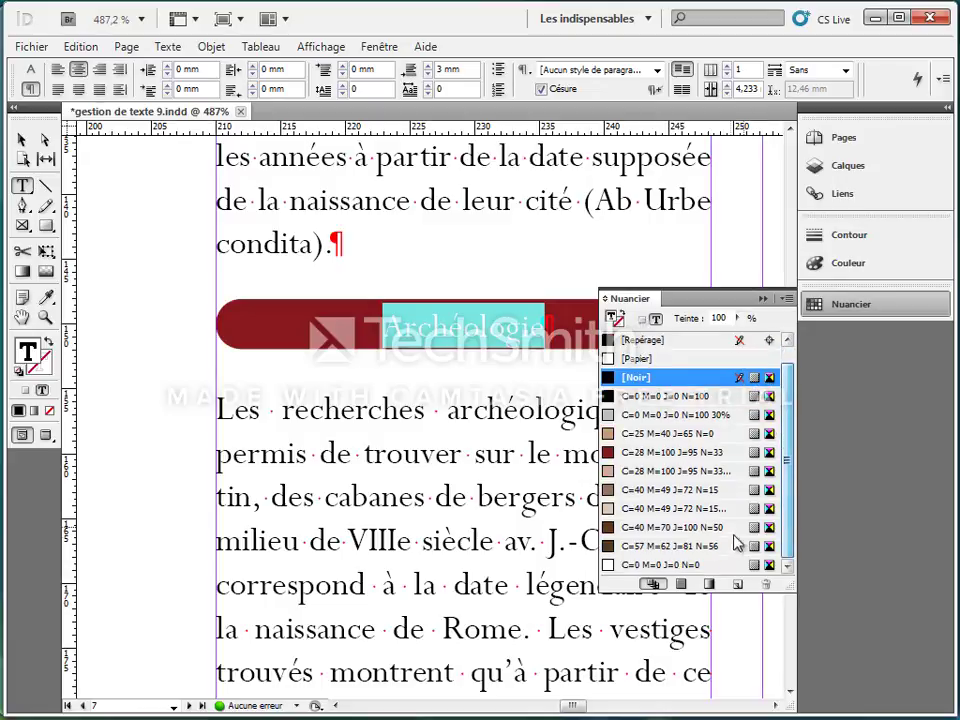
pyautogui.click(690, 565)
pyautogui.click(436, 510)
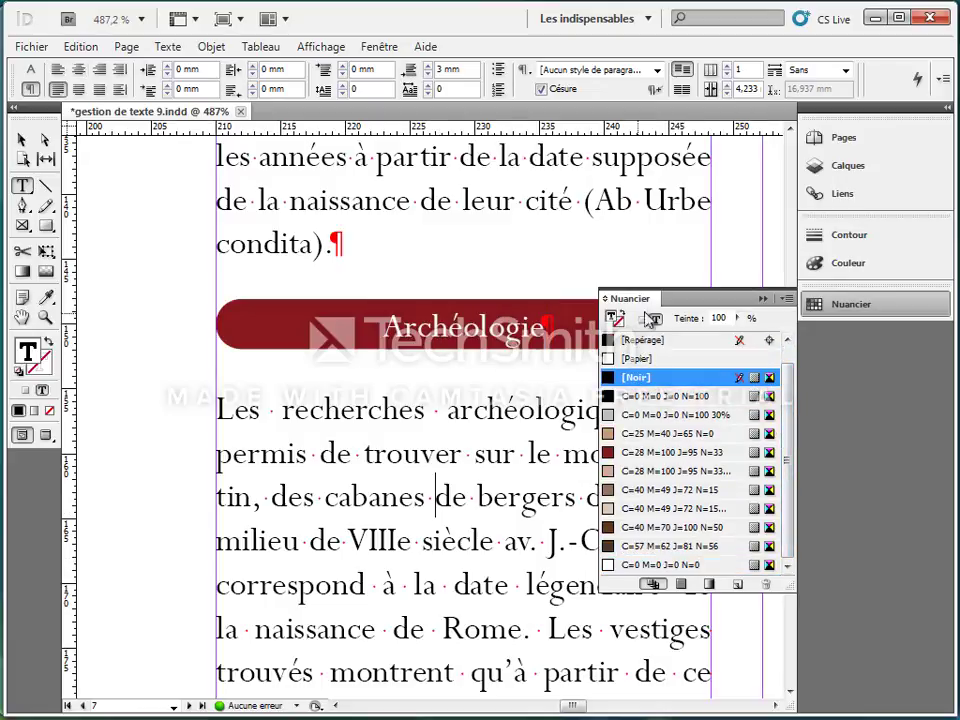
pyautogui.click(763, 298)
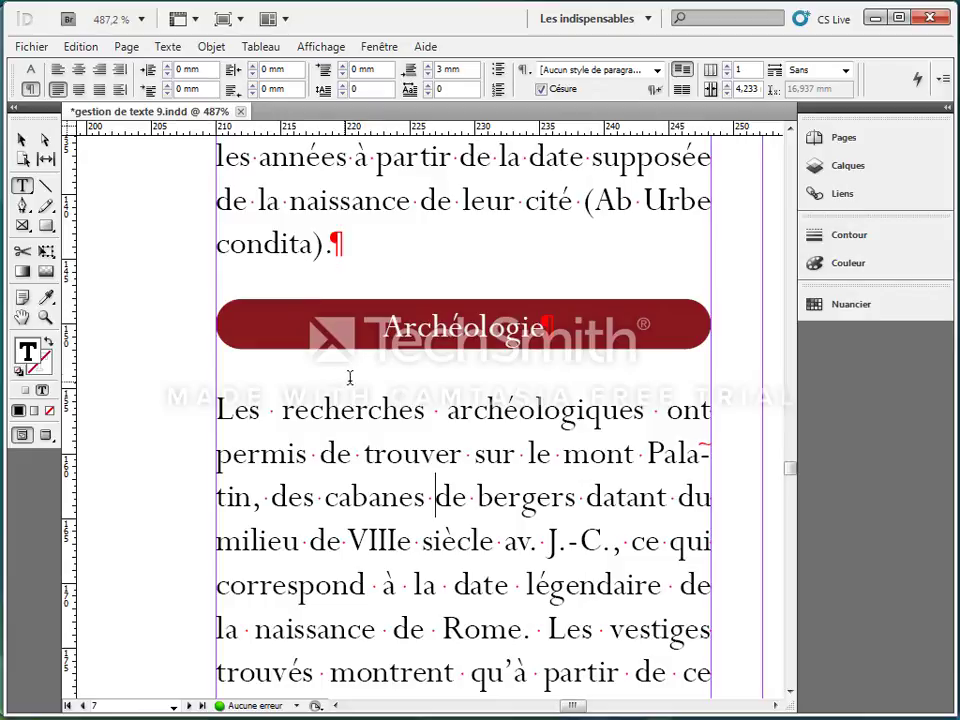